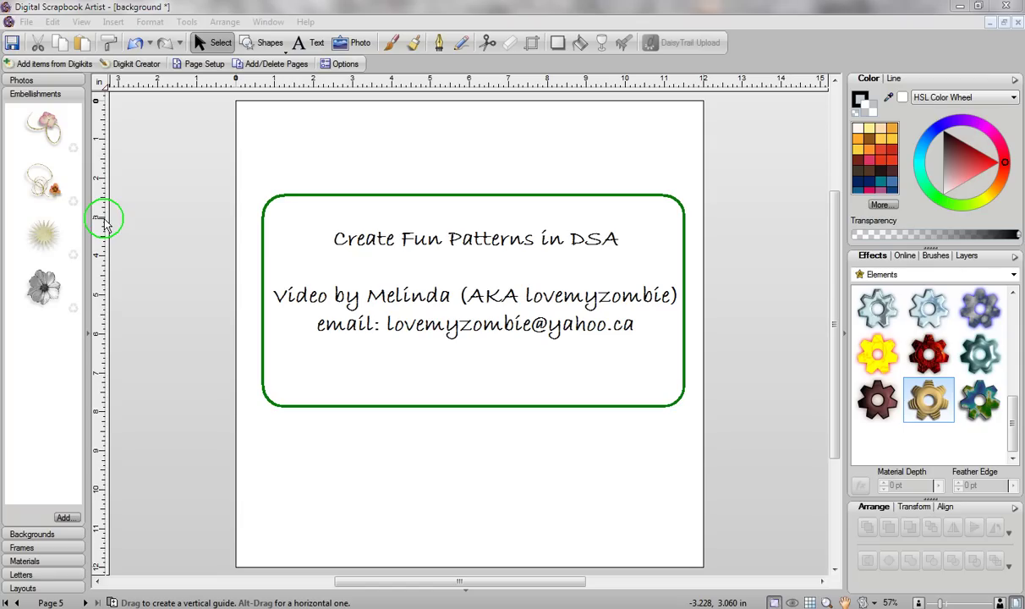
Delete the title text box so page 5 is completely blank
key("Delete")
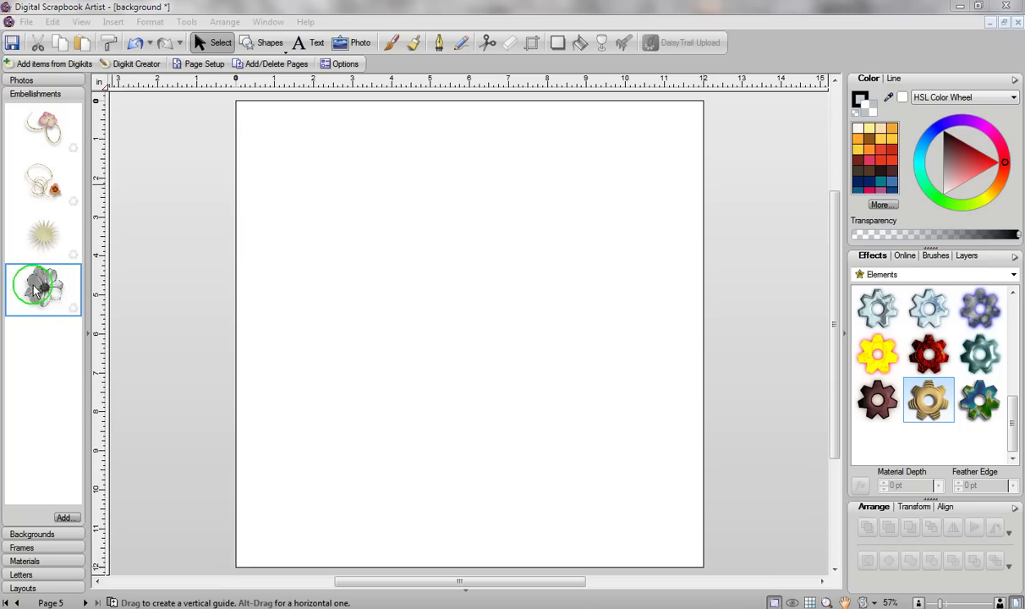
Place the pink flower-and-gold-loops embellishment, convert it to curves, and park it on the left pasteboard
left_click(49, 129)
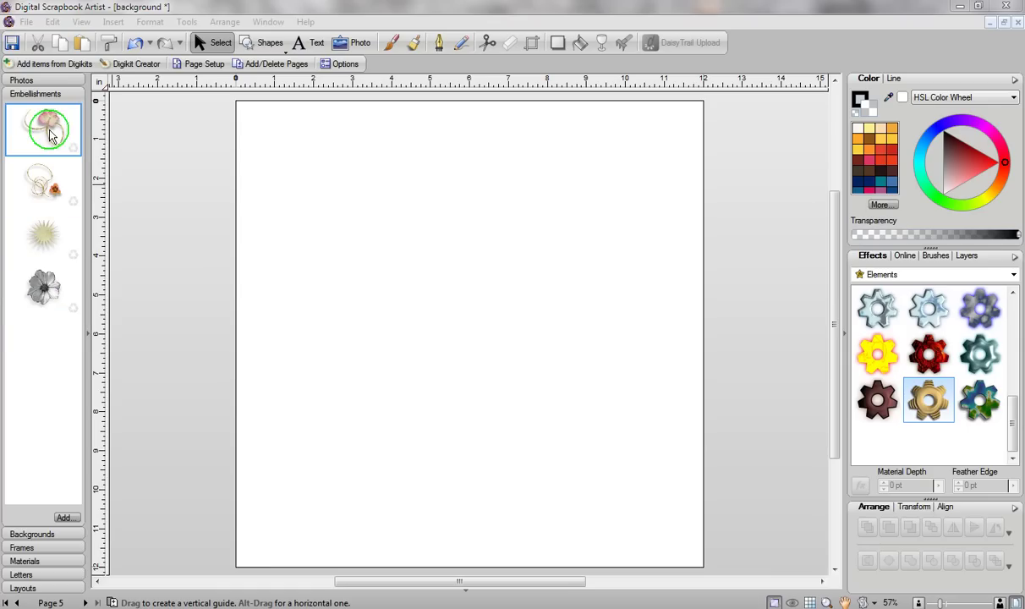
left_click_drag(49, 129, 328, 213)
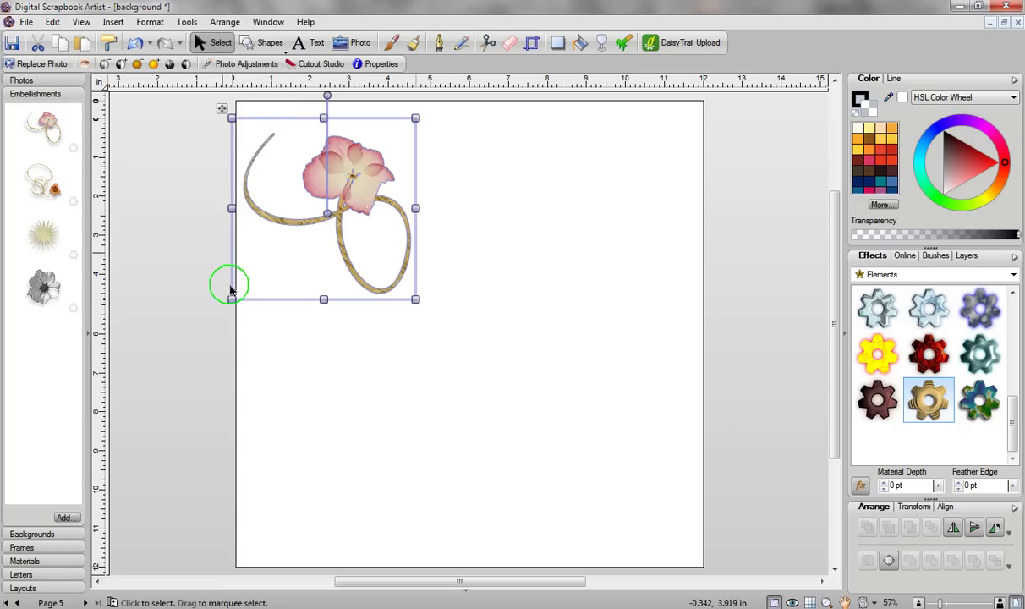
left_click(891, 562)
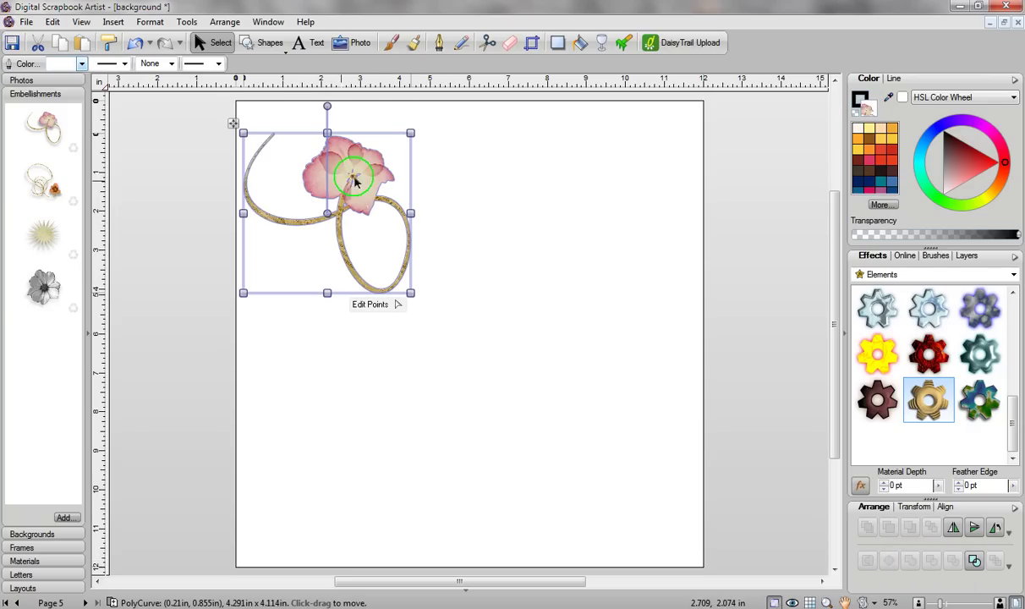
left_click_drag(358, 175, 165, 177)
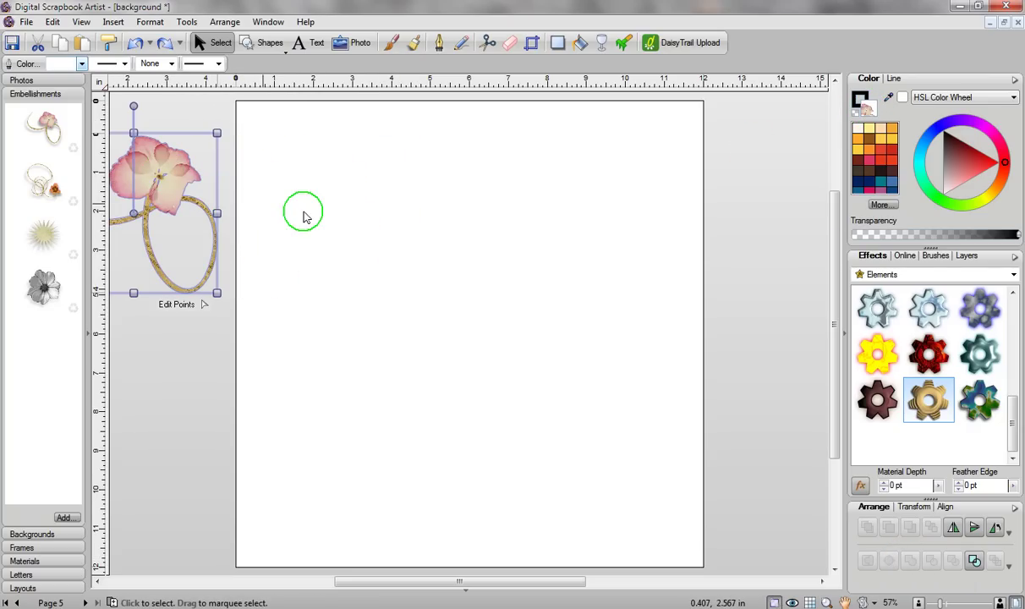
Draw a 12.332 × 12.424 in Quick Rectangle over the page, showing an enlarged flower-and-loops fill
left_click(268, 44)
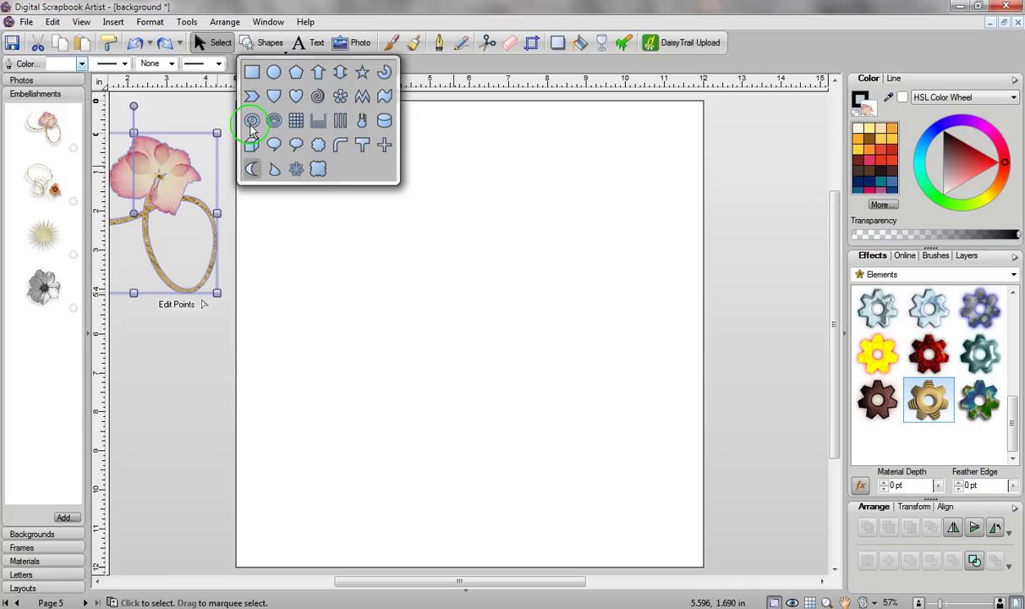
left_click(253, 74)
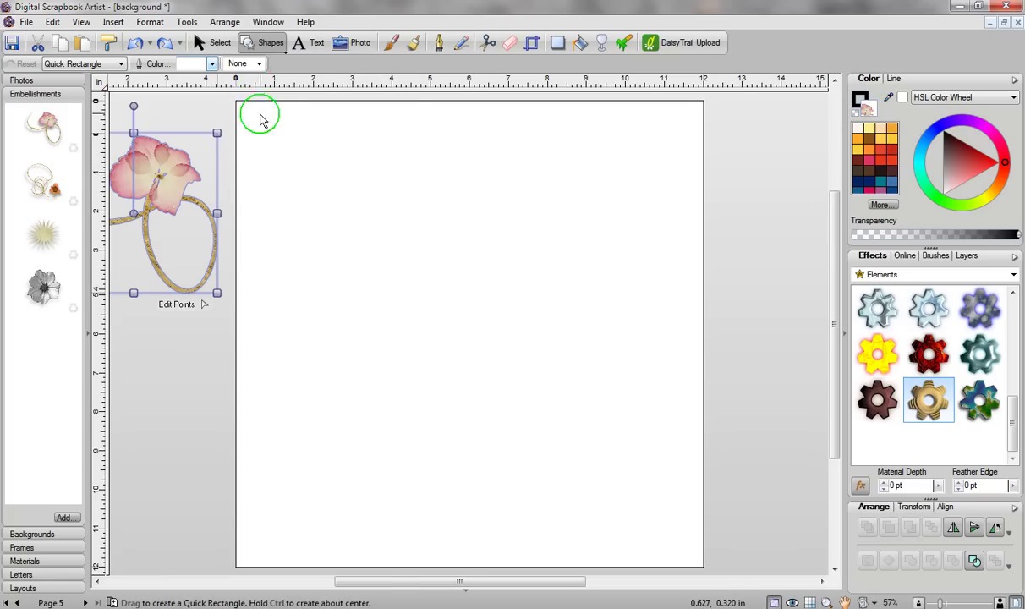
left_click_drag(238, 98, 714, 580)
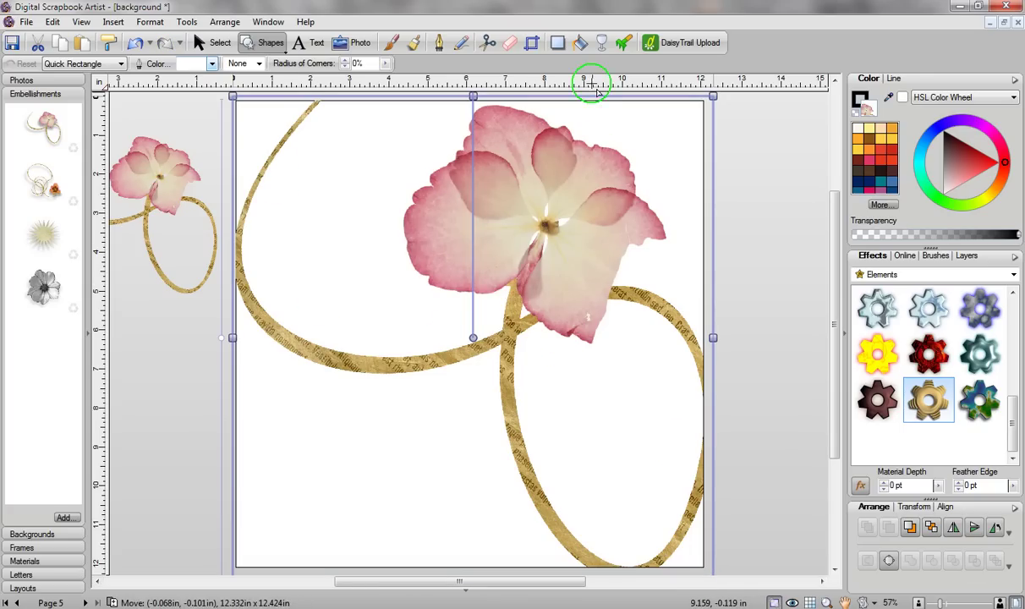
Make the rectangle's flower fill a tiled pattern with wider, taller, slightly skewed tiles
left_click(580, 44)
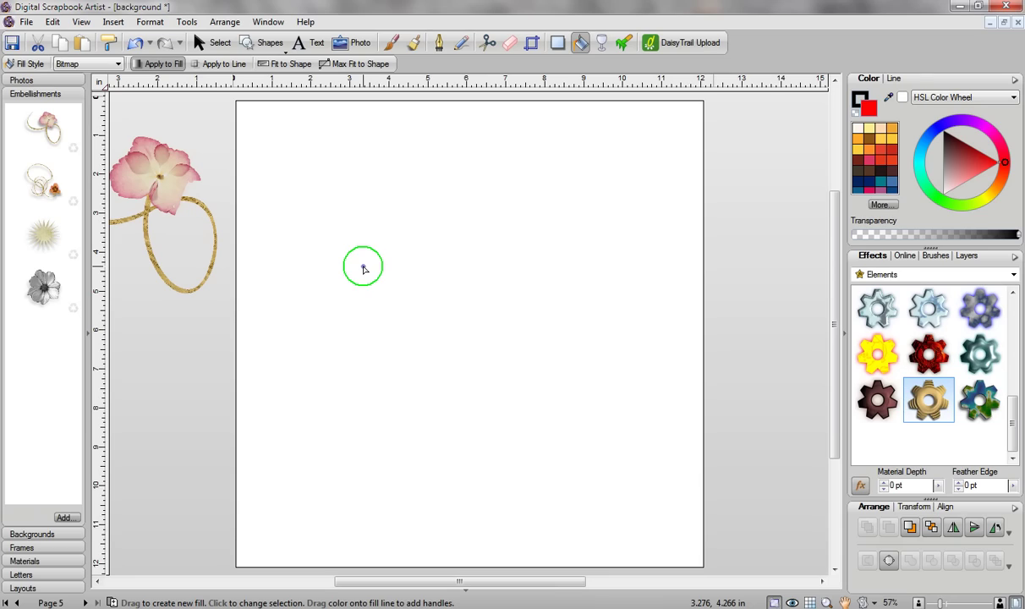
left_click_drag(362, 269, 399, 263)
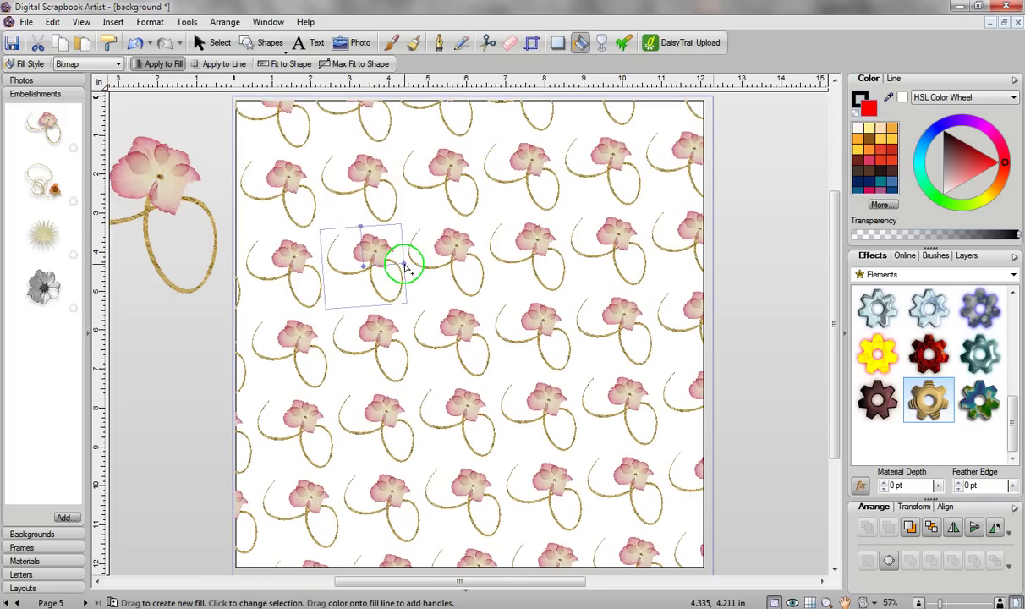
left_click_drag(407, 268, 458, 284)
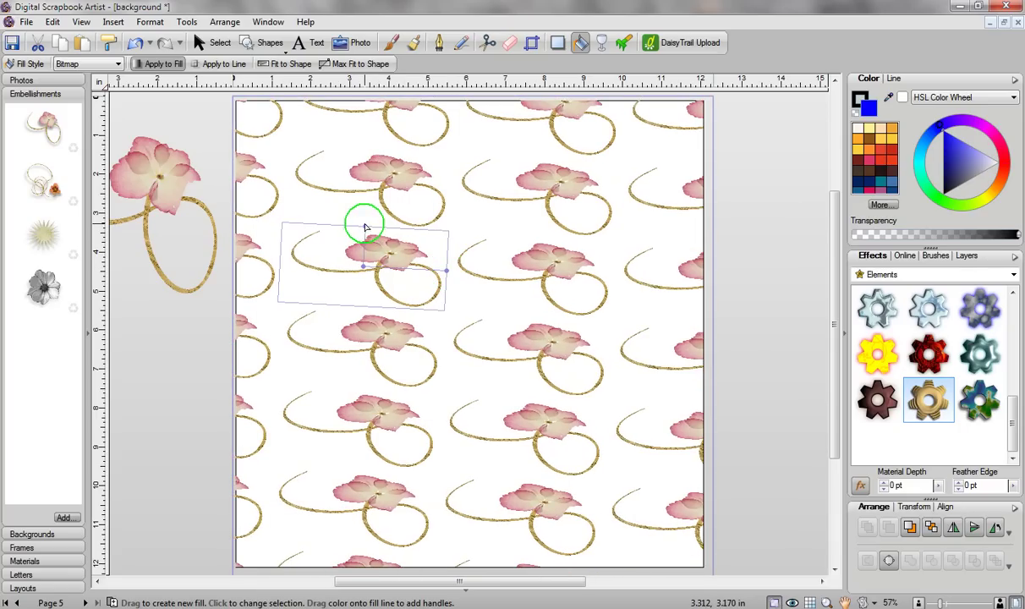
left_click_drag(365, 227, 373, 186)
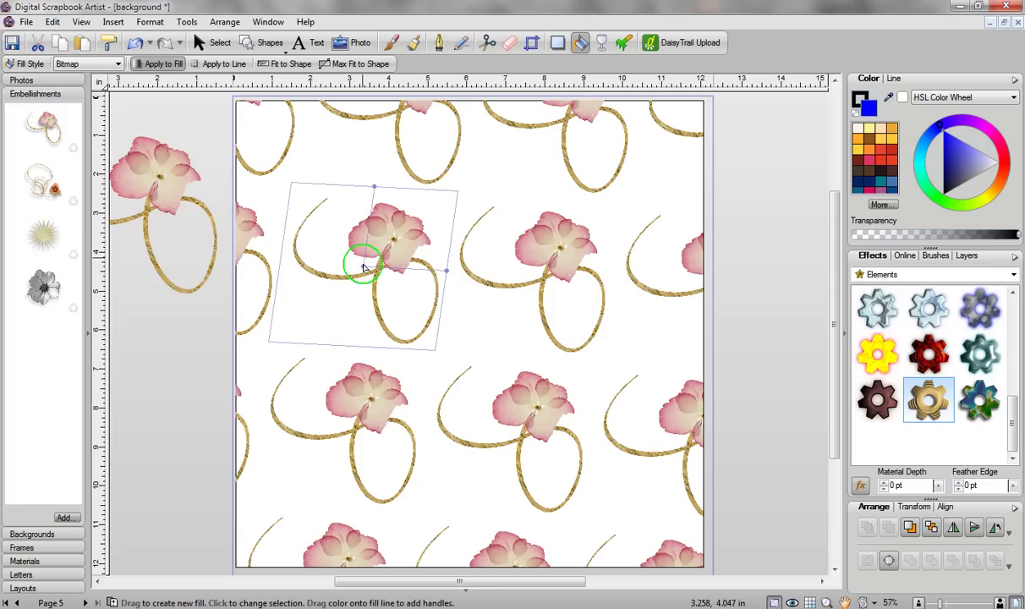
Rework the fill handles so the flower-and-loops tiles become smaller and upright in even rows
mouse_move(364, 268)
left_mouse_down()
mouse_move(384, 296)
mouse_move(458, 201)
mouse_move(561, 223)
mouse_move(596, 355)
mouse_move(478, 441)
mouse_move(400, 414)
mouse_move(403, 277)
mouse_move(476, 256)
mouse_move(474, 285)
mouse_move(499, 297)
left_mouse_up()
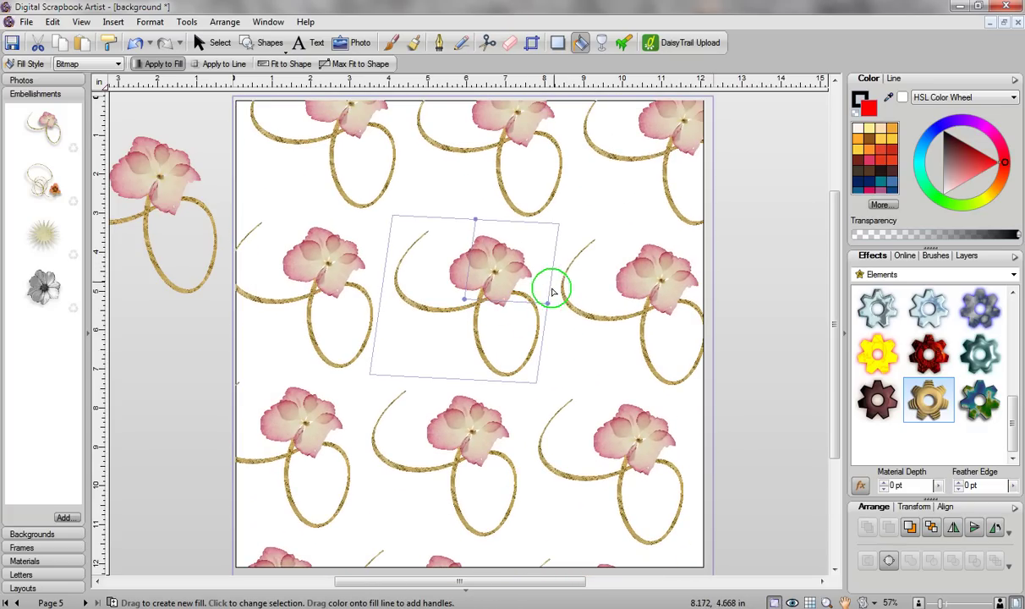
mouse_move(548, 306)
left_mouse_down()
mouse_move(524, 236)
mouse_move(435, 222)
mouse_move(393, 281)
mouse_move(457, 350)
mouse_move(601, 373)
mouse_move(659, 338)
mouse_move(554, 296)
mouse_move(516, 299)
mouse_move(523, 284)
mouse_move(466, 214)
mouse_move(481, 128)
mouse_move(405, 151)
mouse_move(298, 220)
mouse_move(370, 393)
mouse_move(473, 243)
left_mouse_up()
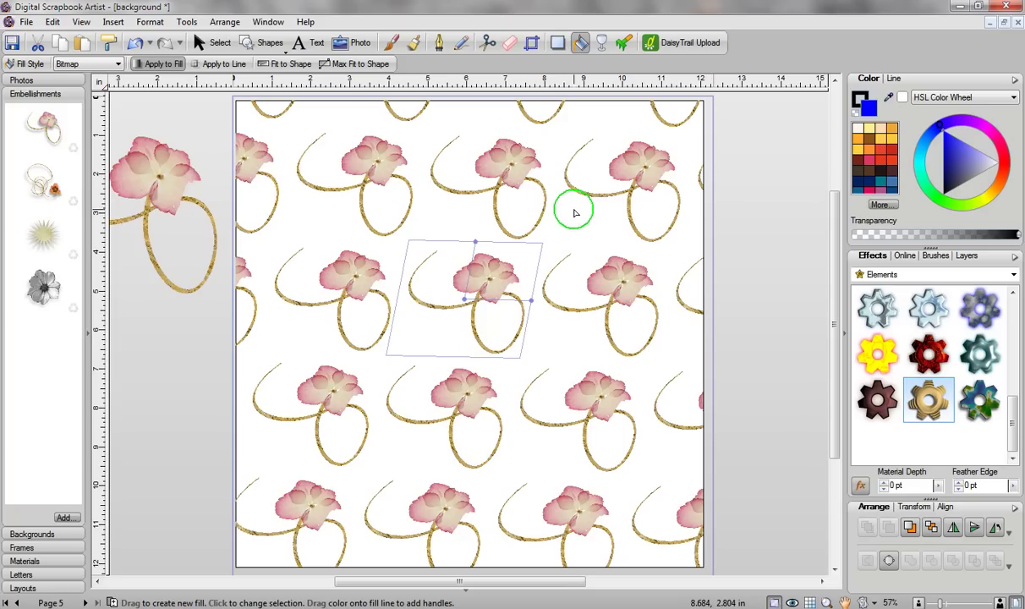
Restart the fill as small, diagonally angled flower-and-loops tiles covering the page, then deselect
left_click(573, 212)
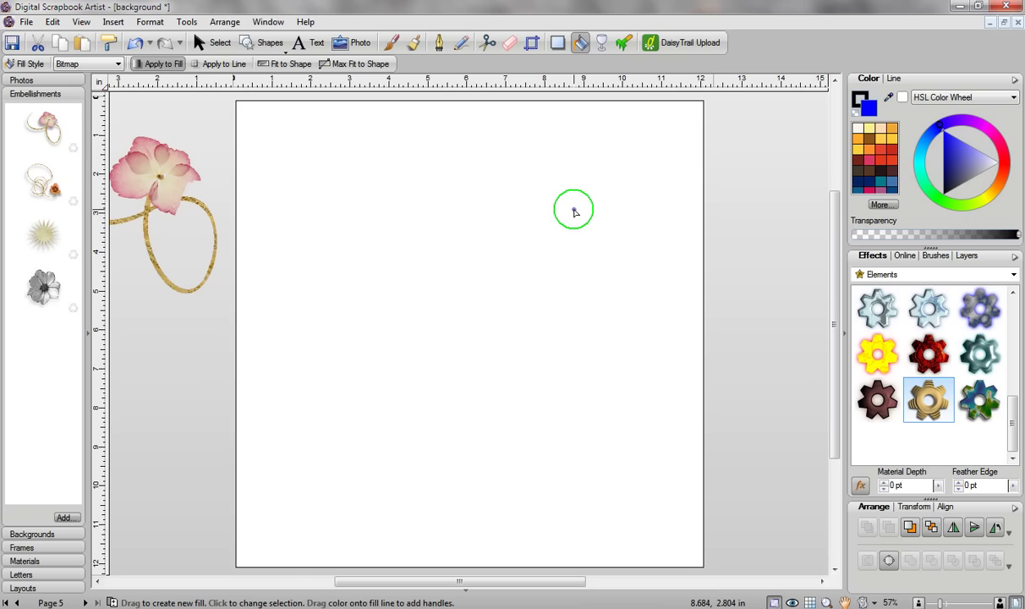
left_click_drag(573, 213, 599, 258)
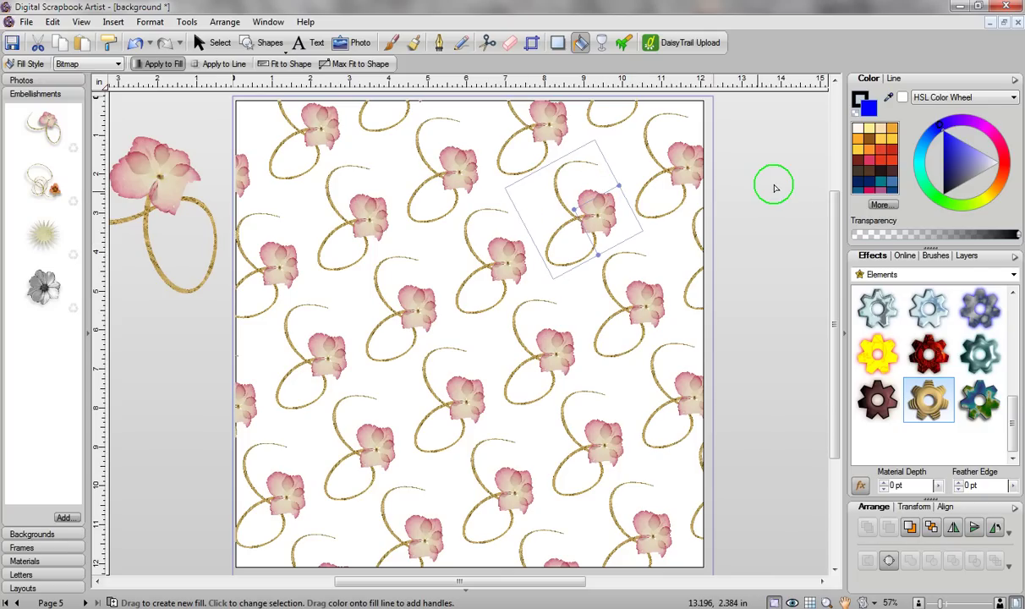
key("Escape")
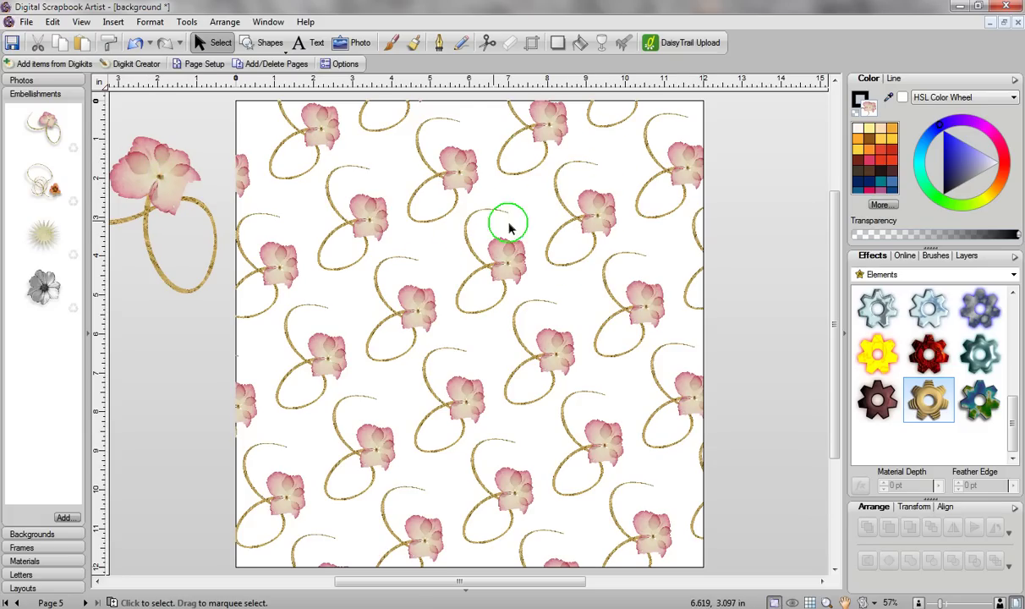
Nudge the patterned rectangle back into place and shift the pasteboard flower slightly left
left_click(486, 207)
left_click_drag(486, 216, 477, 214)
left_click(773, 396)
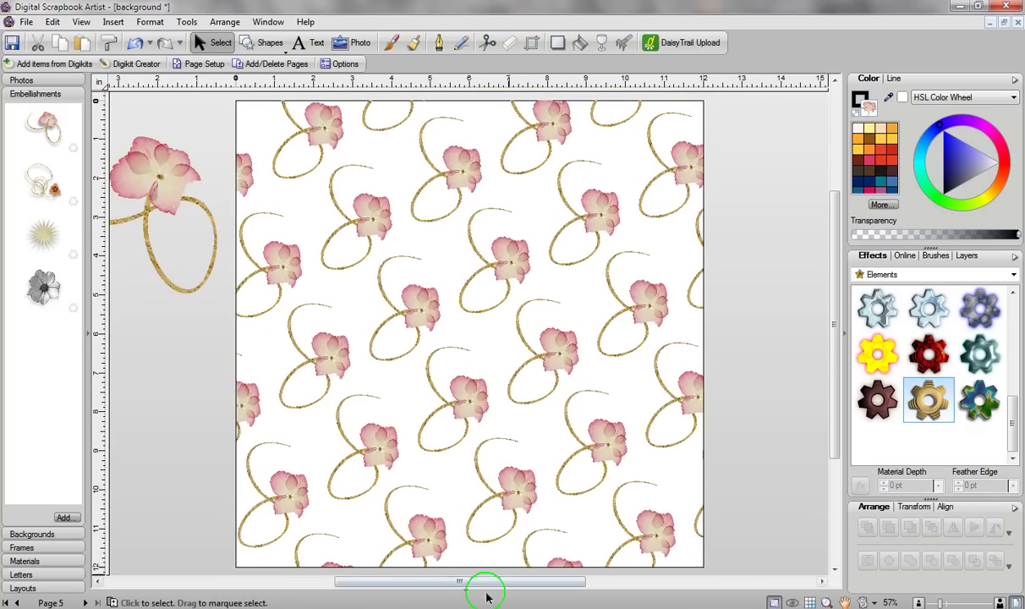
left_click_drag(479, 586, 431, 586)
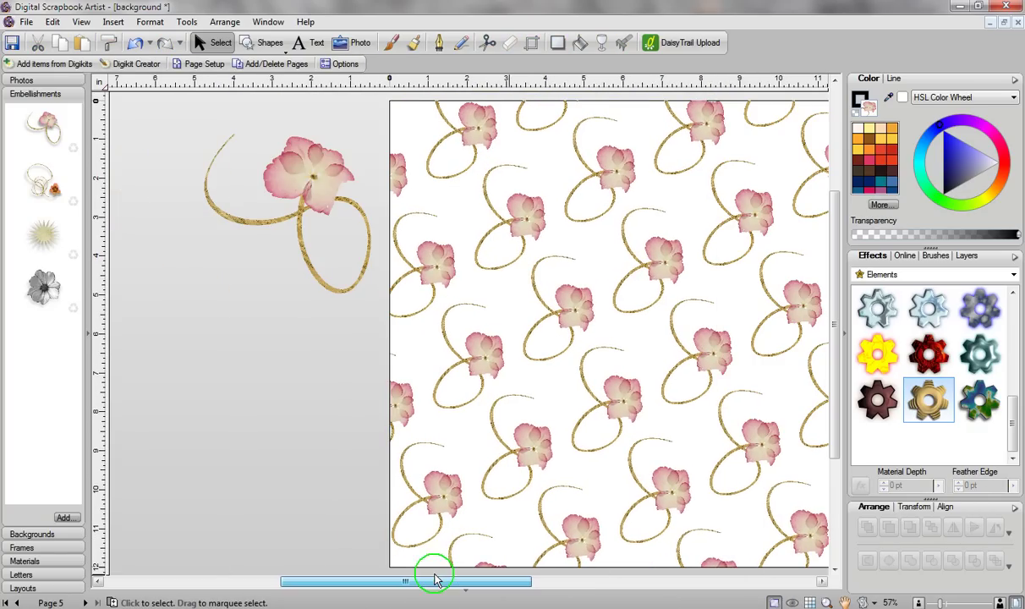
left_click(298, 170)
left_click_drag(297, 183, 263, 182)
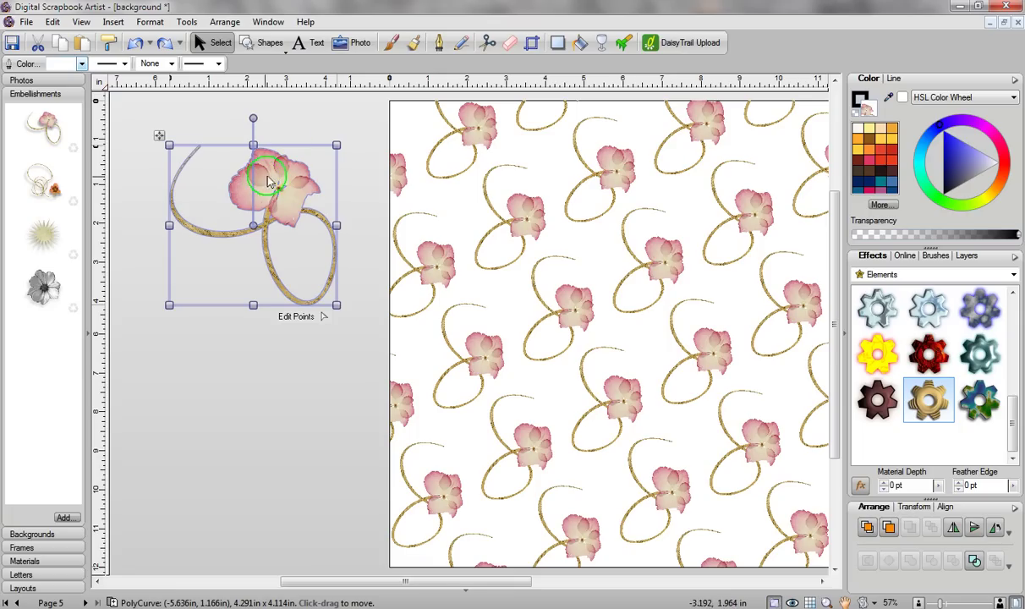
Erase the gold loops from the pasteboard flower using a 184 pt eraser, leaving only the pink flower
left_click(510, 44)
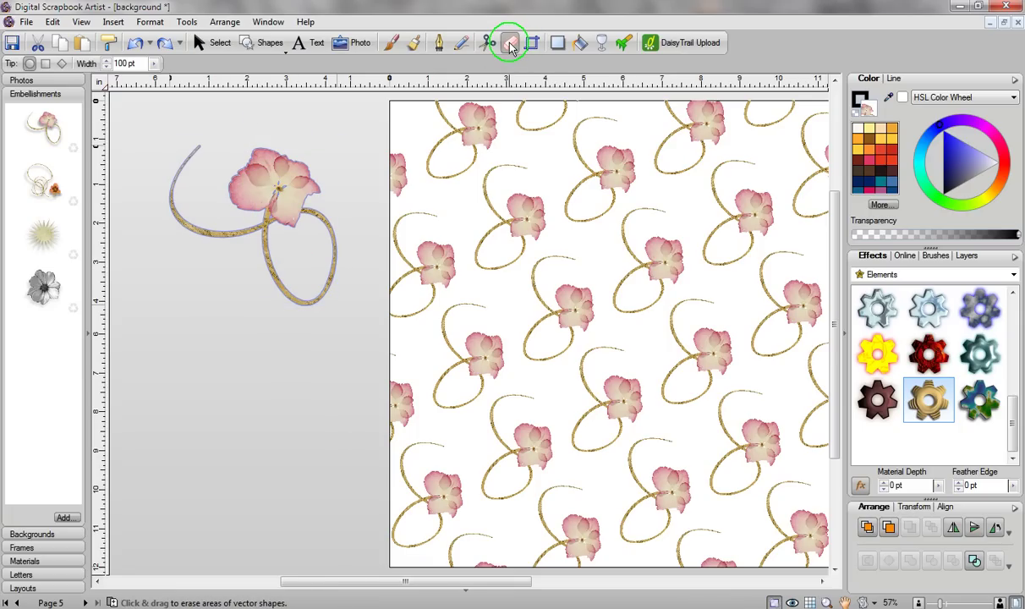
left_click(154, 65)
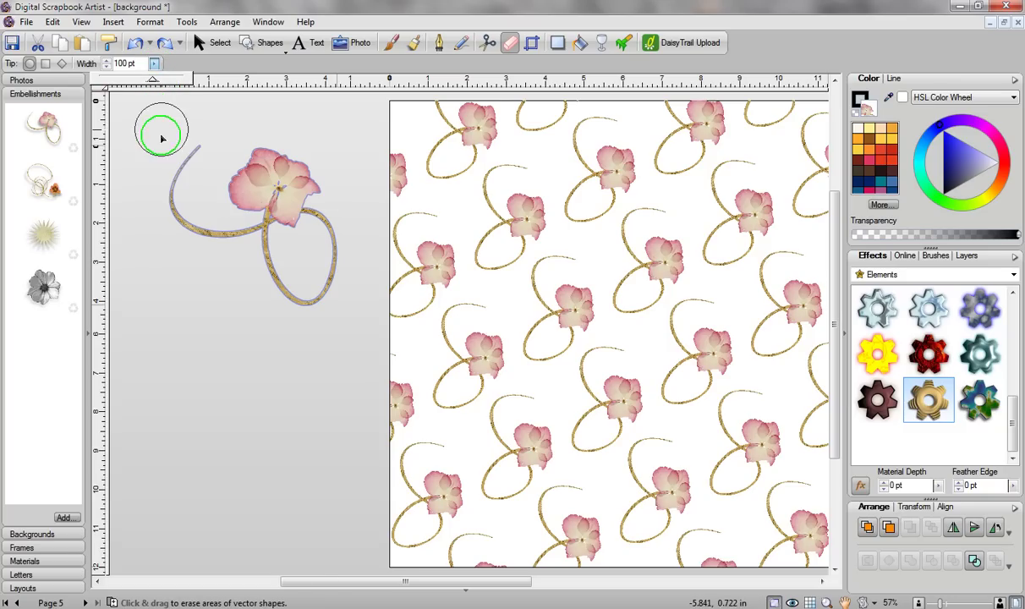
left_click_drag(152, 80, 183, 160)
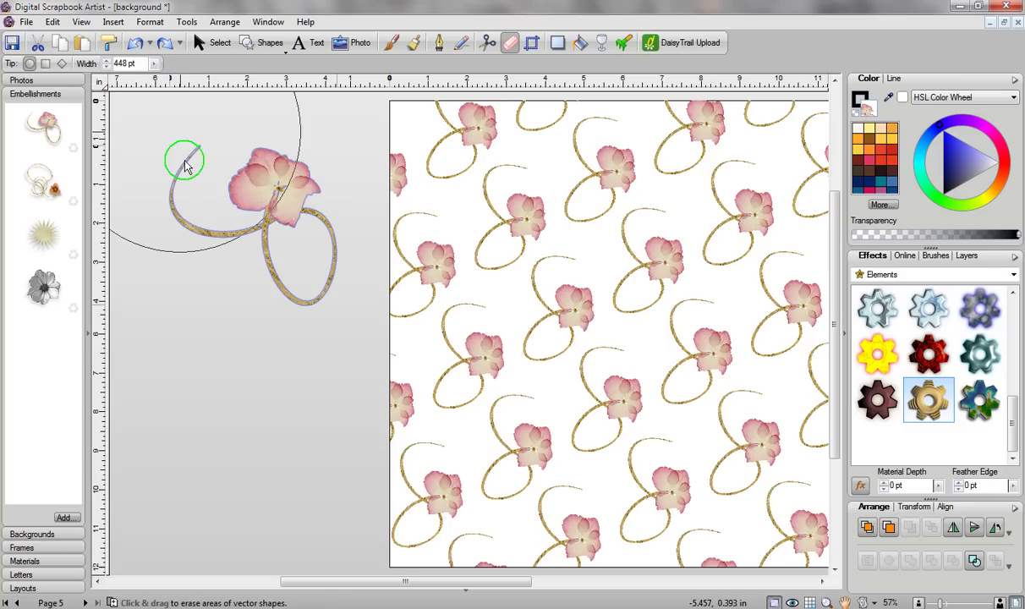
left_click(155, 65)
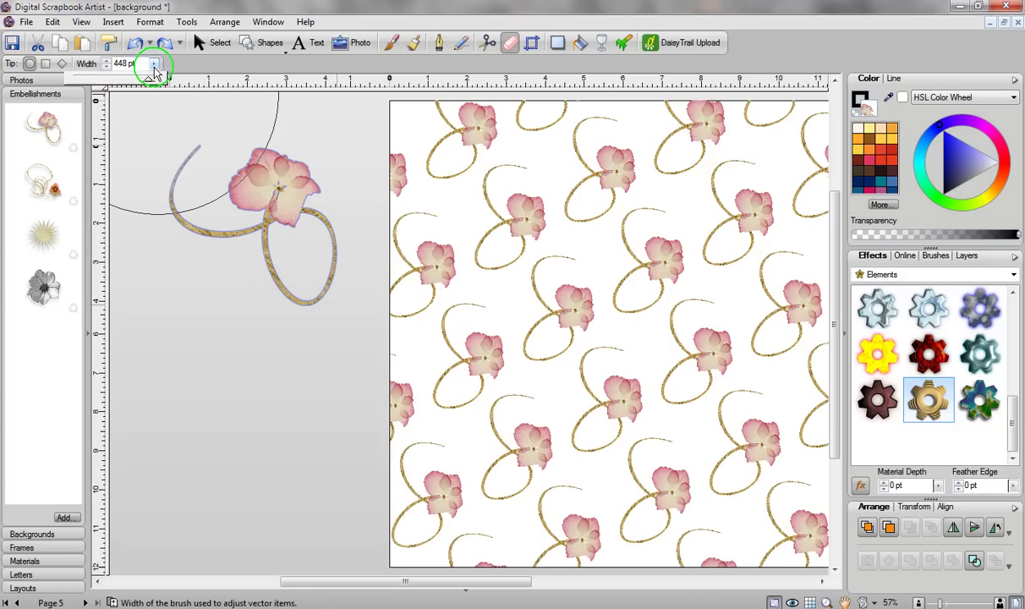
left_click_drag(152, 81, 127, 84)
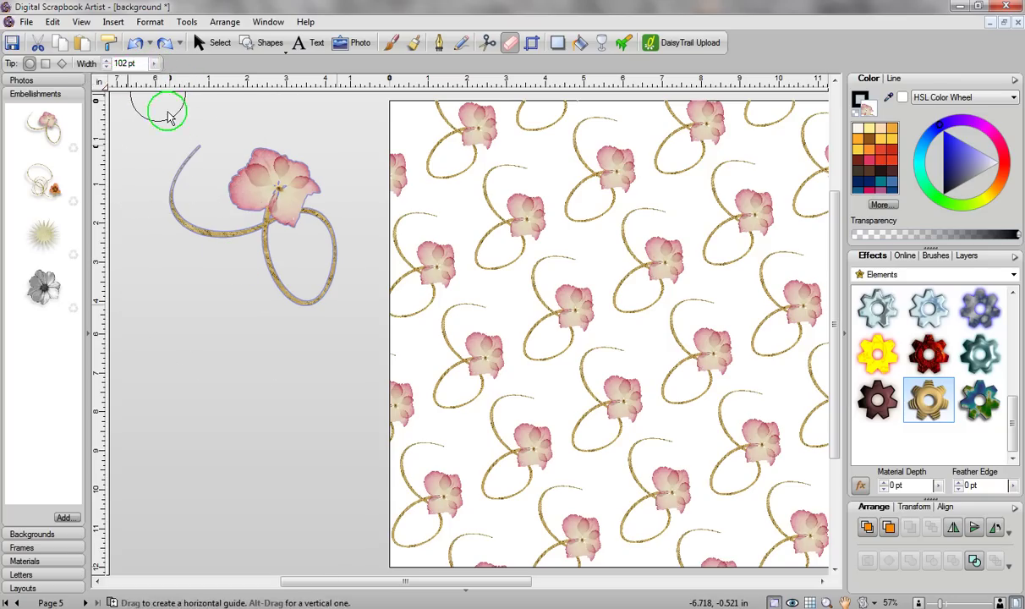
mouse_move(178, 138)
left_mouse_down()
mouse_move(178, 200)
mouse_move(208, 231)
mouse_move(243, 237)
mouse_move(270, 291)
mouse_move(327, 293)
mouse_move(330, 227)
mouse_move(327, 264)
mouse_move(266, 247)
mouse_move(266, 238)
mouse_move(264, 249)
left_mouse_up()
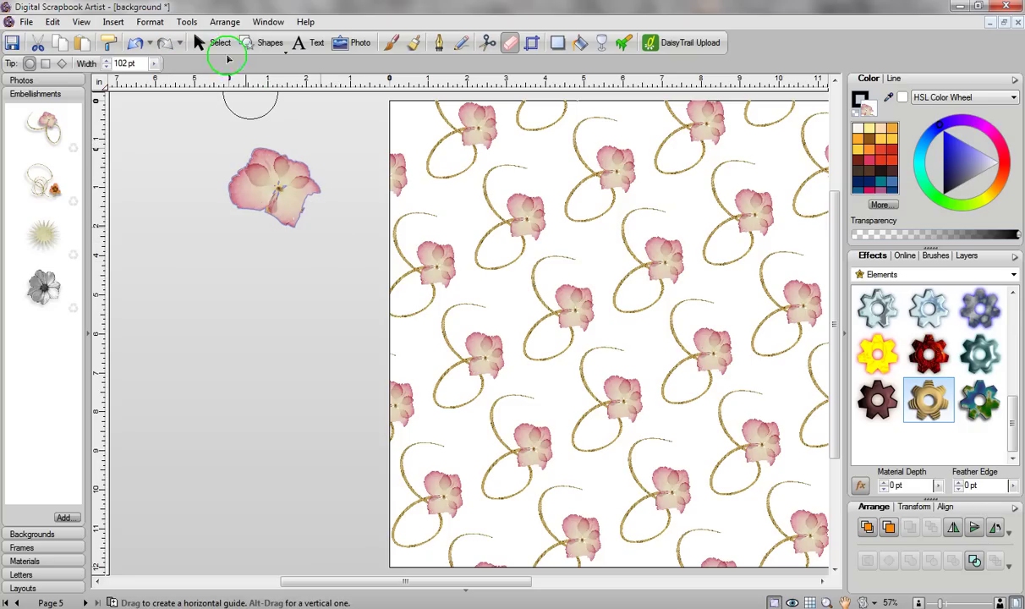
left_click(216, 45)
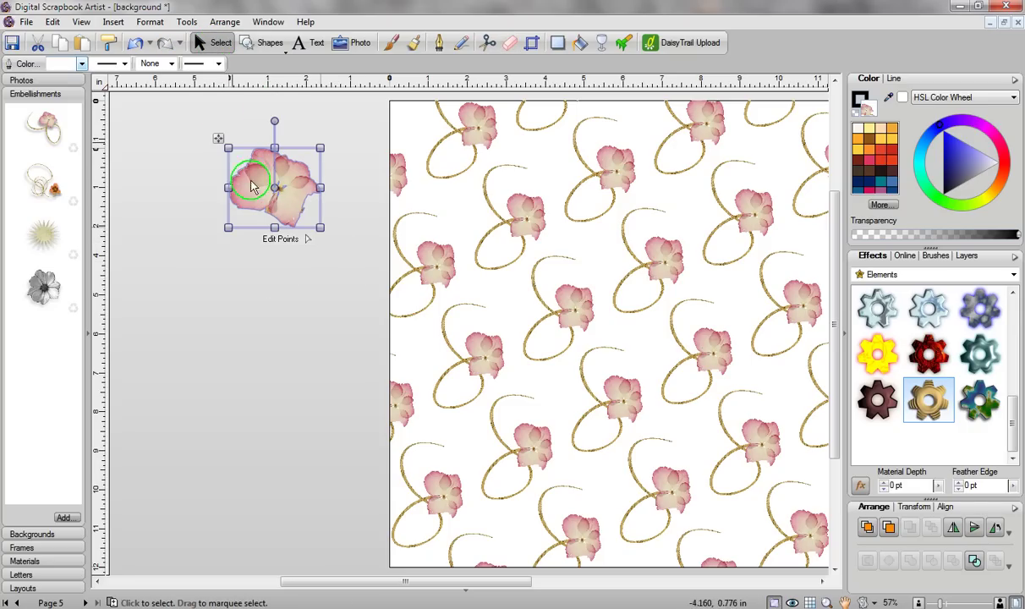
Scatter five small pink flower ellipses into gaps across the page, then deselect
left_click_drag(442, 581, 490, 584)
left_click(201, 183)
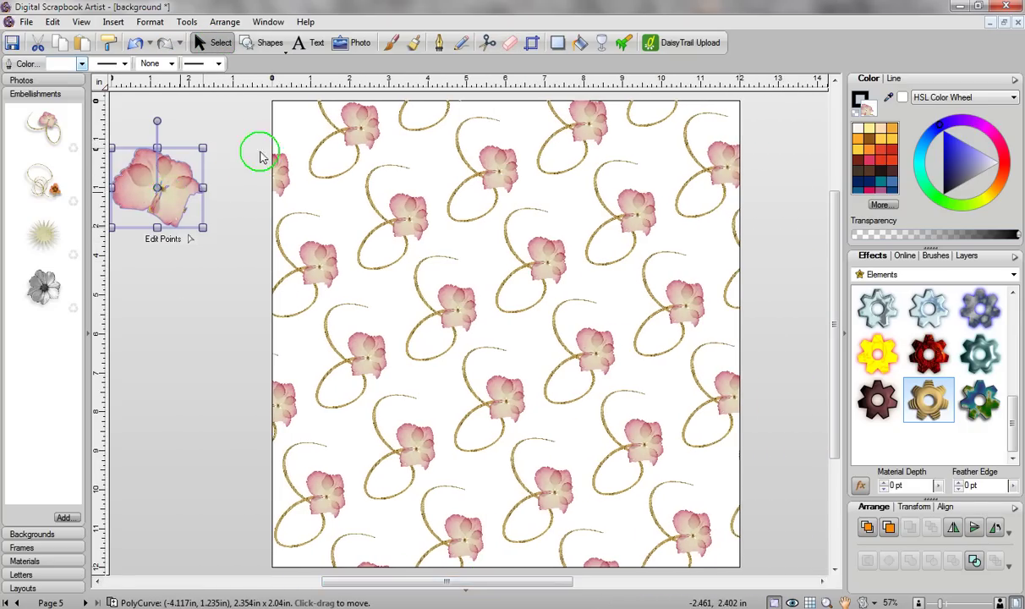
left_click(262, 43)
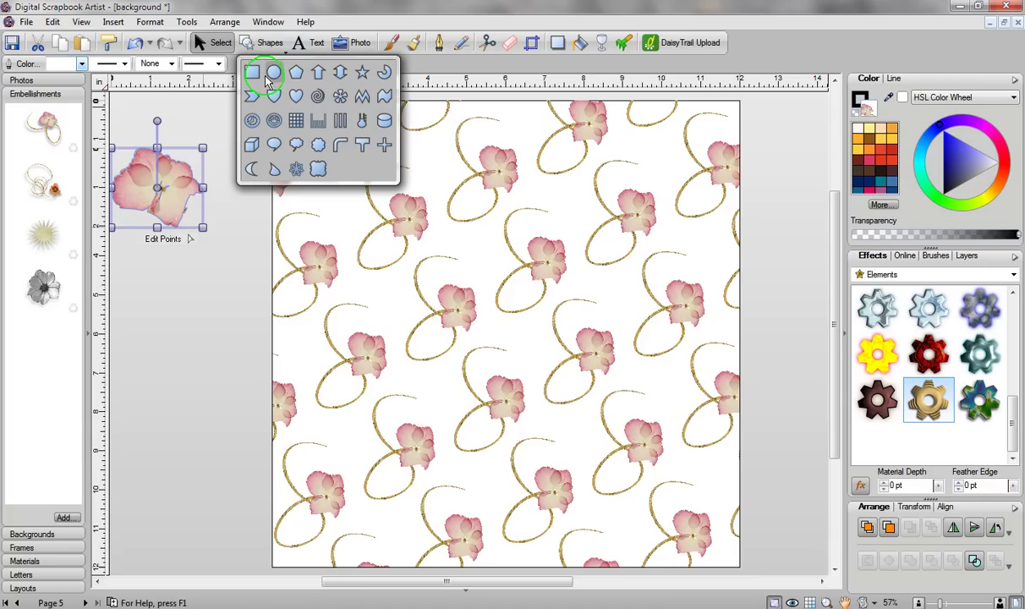
left_click(272, 75)
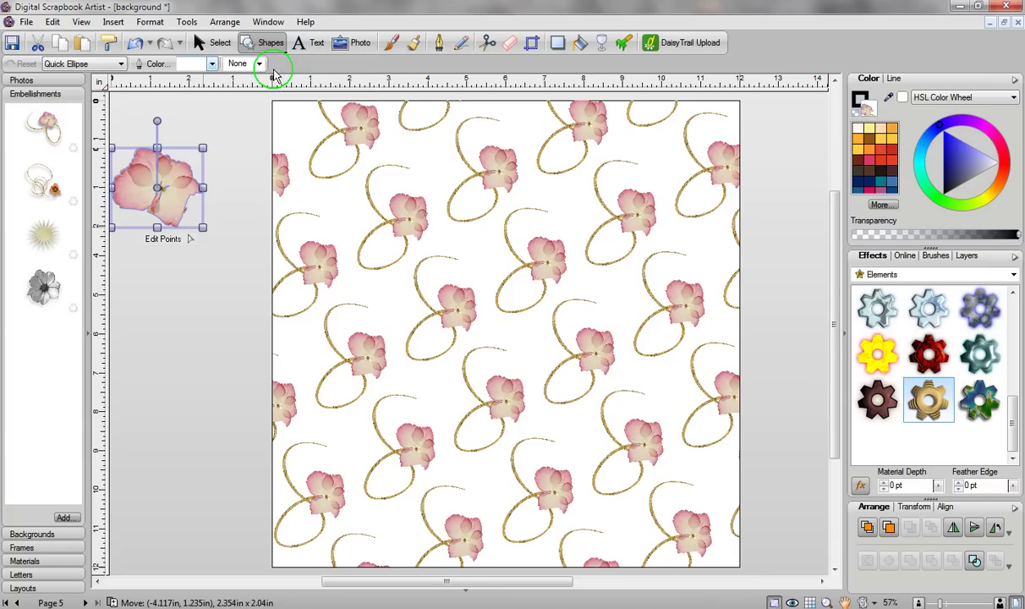
left_click_drag(389, 148, 427, 186)
left_click_drag(443, 242, 470, 274)
left_click_drag(533, 192, 573, 227)
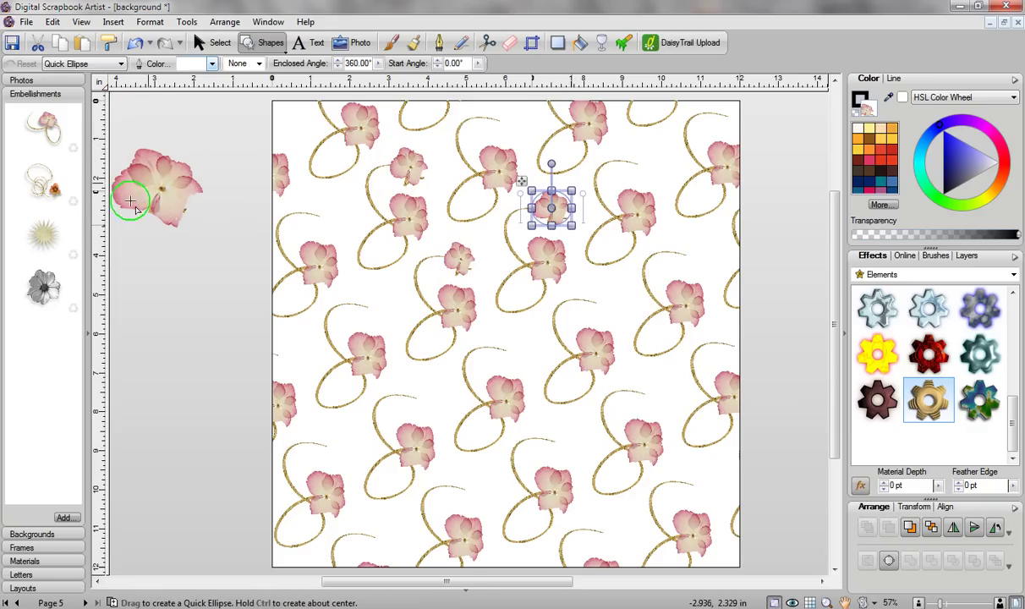
left_click_drag(346, 285, 391, 323)
left_click_drag(482, 104, 518, 133)
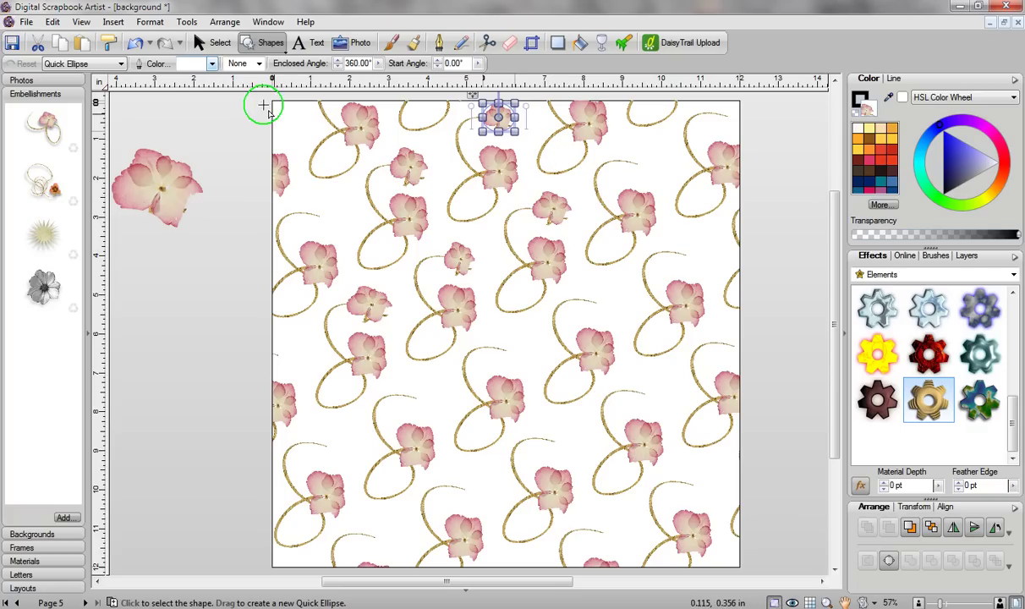
left_click(215, 49)
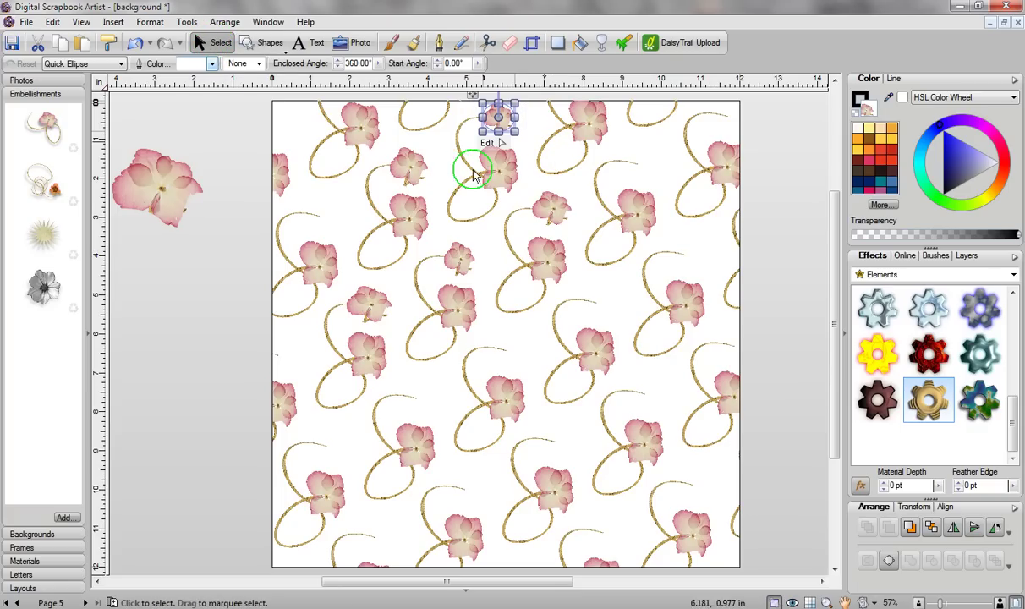
left_click(776, 239)
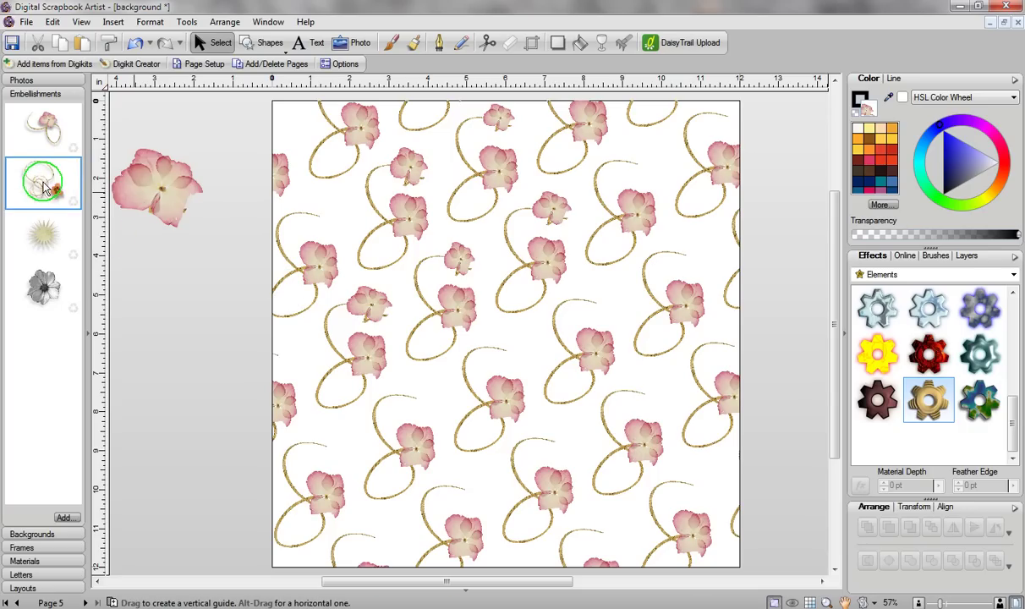
Place the loops-and-orange-flower embellishment beside the page, convert it to curves, then delete it
left_click_drag(45, 187, 207, 279)
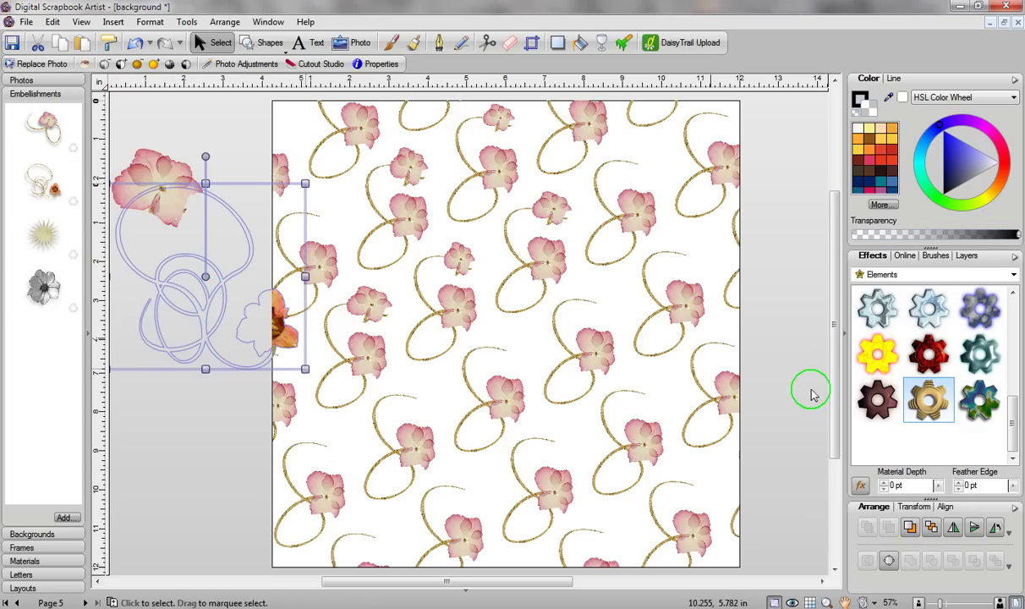
left_click(890, 558)
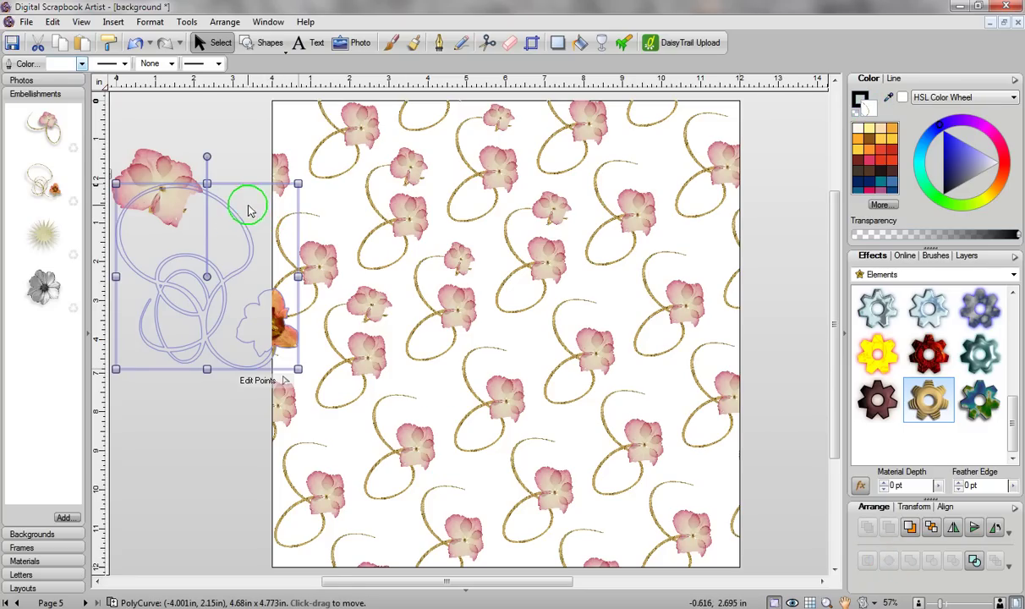
key("Delete")
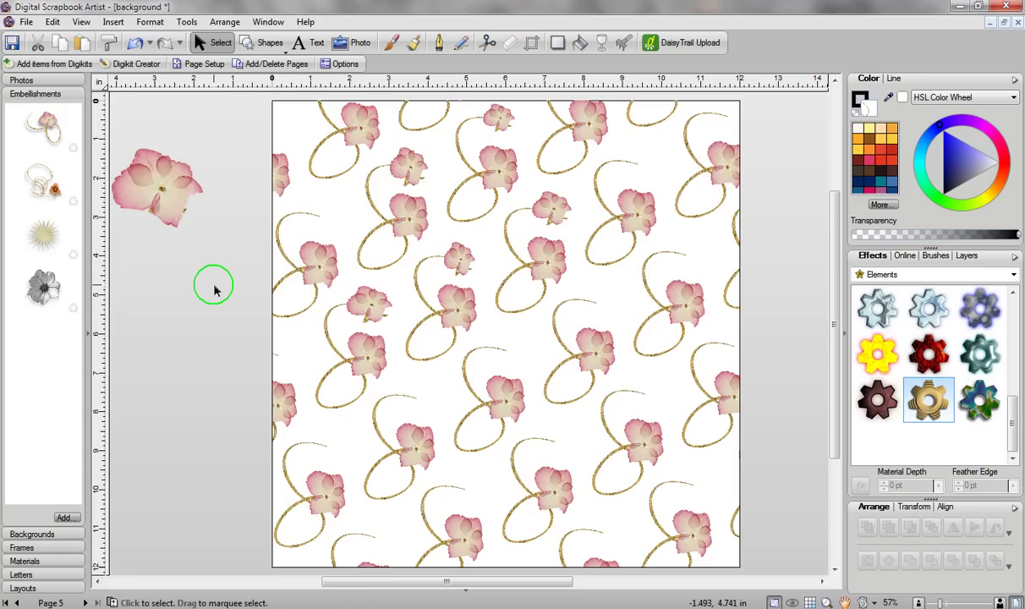
left_click(255, 44)
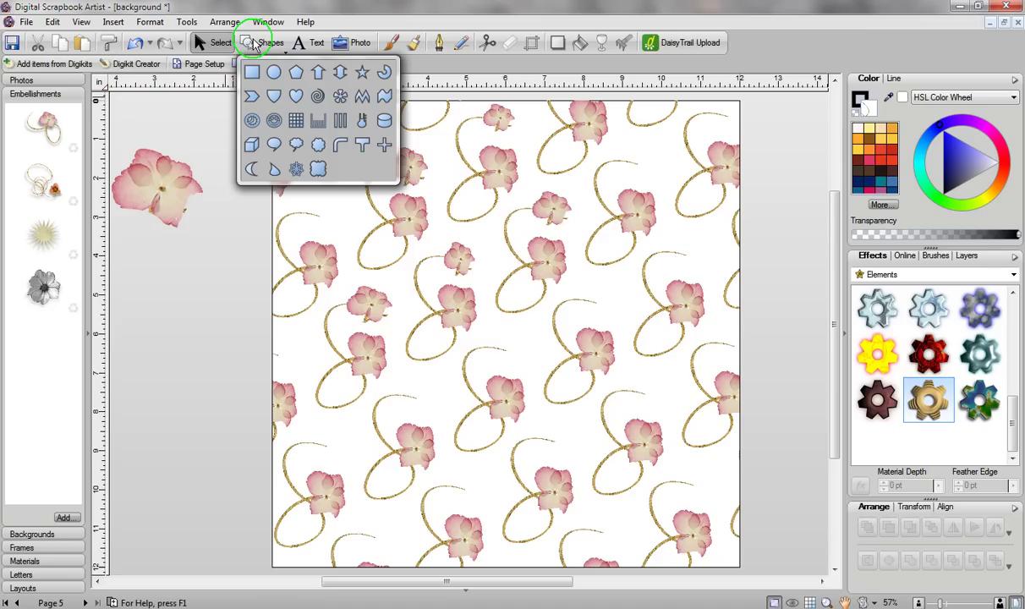
Cover the page with a second rectangle whose fill is shrunk to small orange-flower and gold-loop tiles
left_click(252, 73)
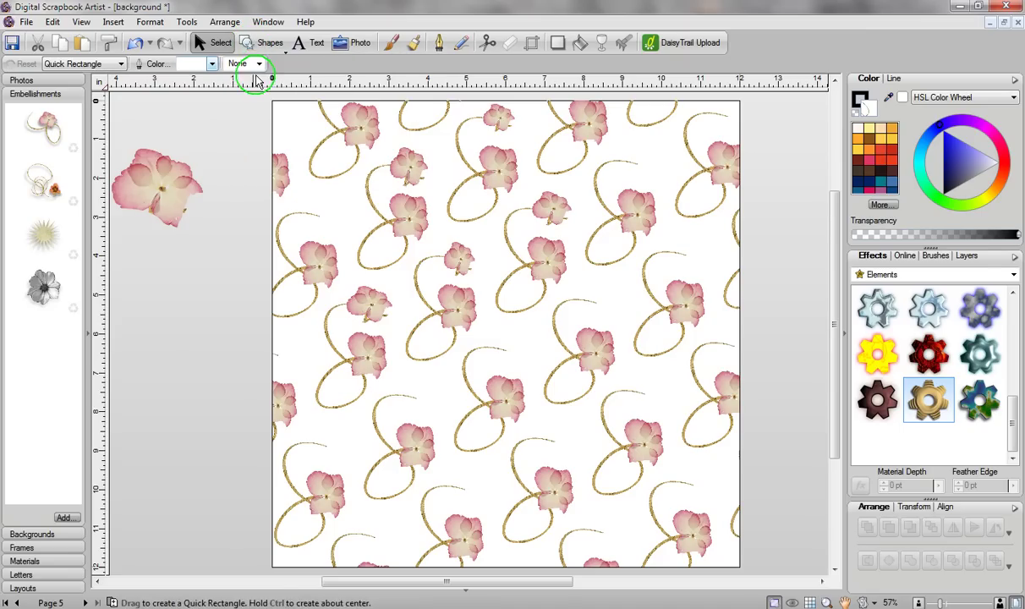
left_click_drag(268, 101, 748, 569)
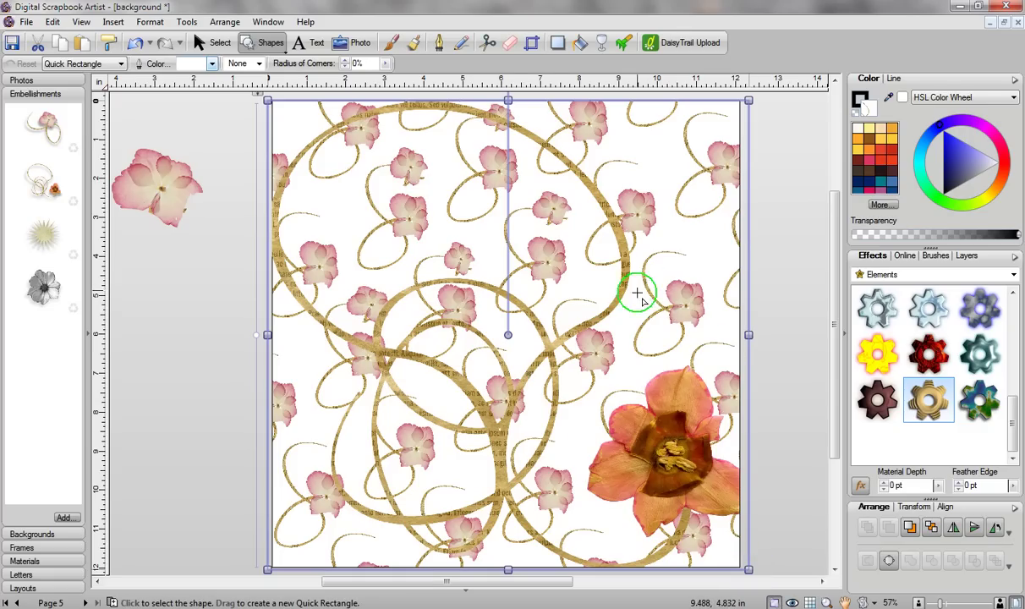
left_click(580, 44)
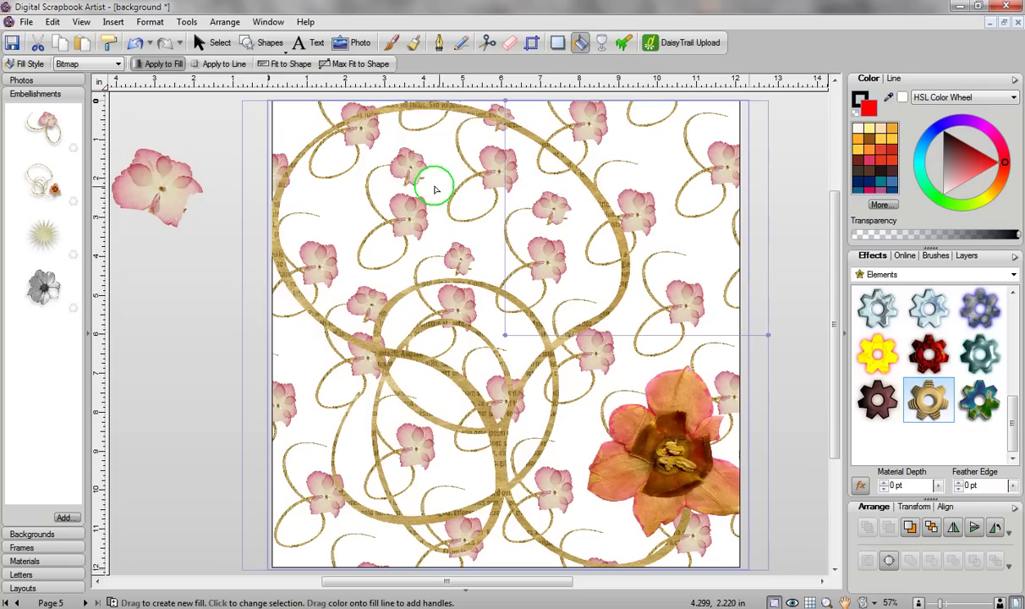
left_click_drag(433, 188, 470, 210)
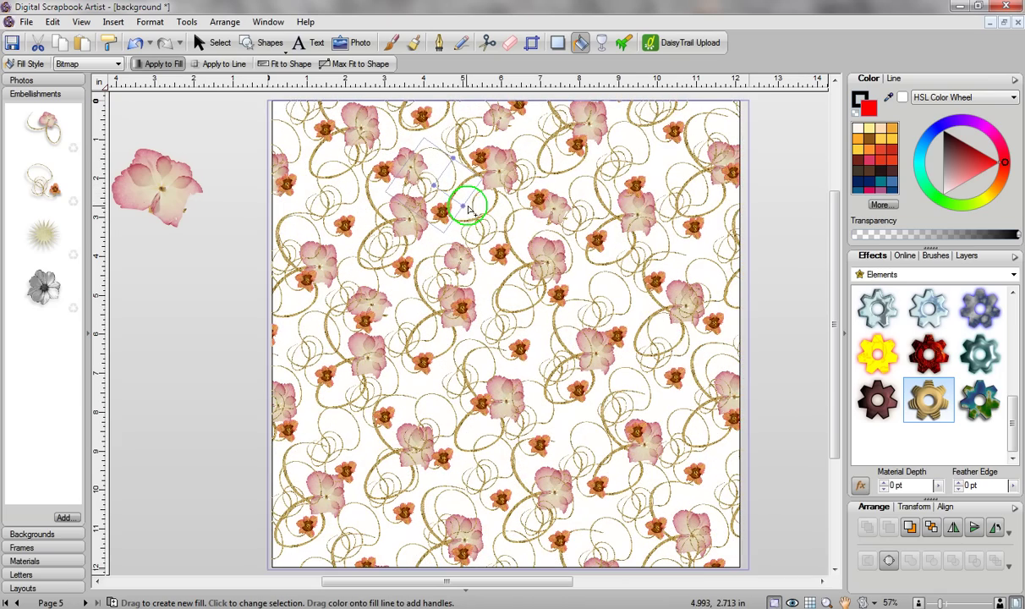
left_click(783, 183)
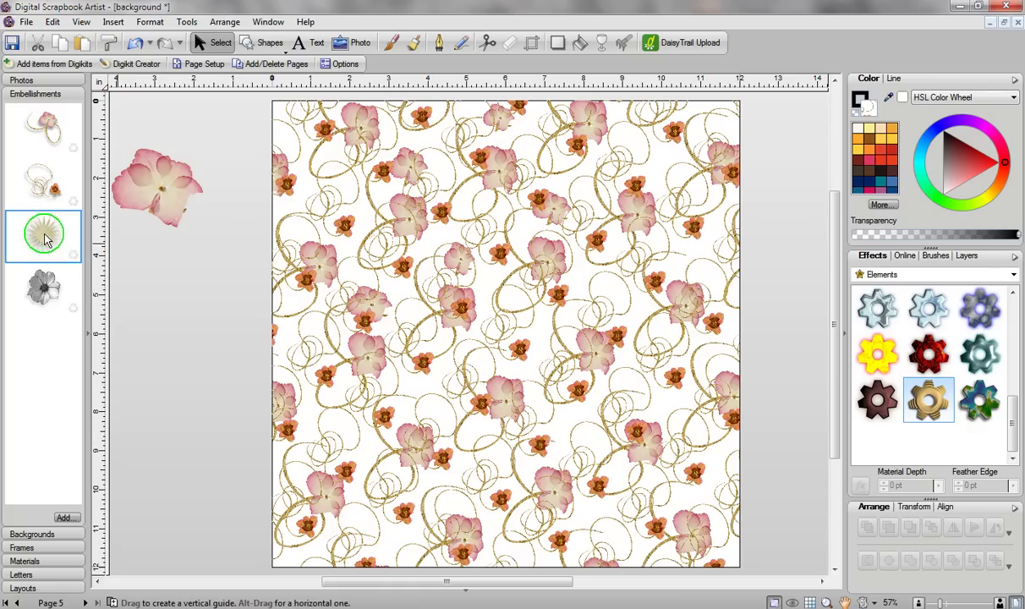
Place the starburst embellishment, convert it to curves, and draw a page-size quick rectangle
left_click_drag(44, 239, 196, 287)
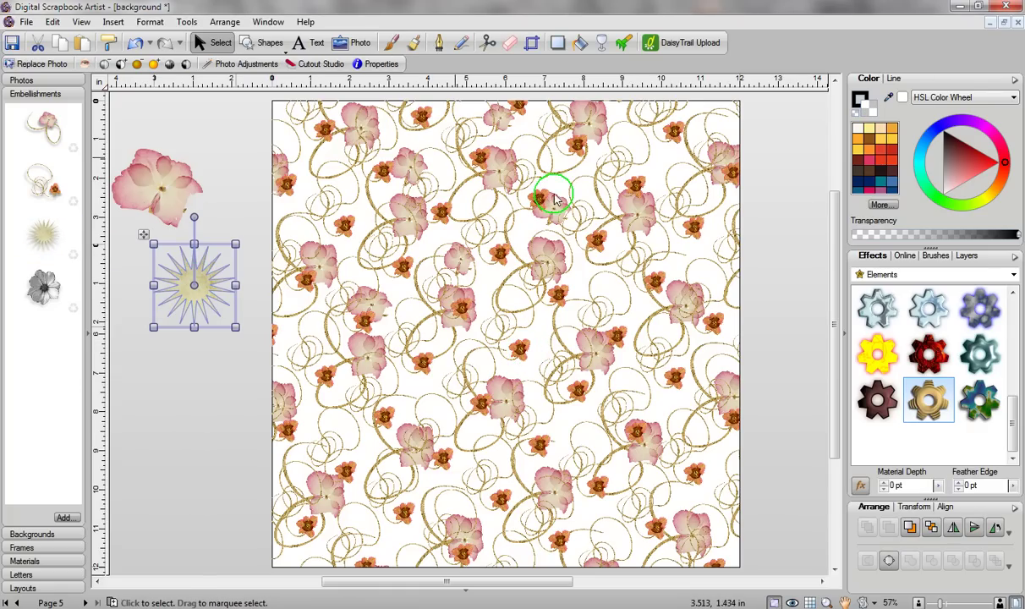
left_click(889, 562)
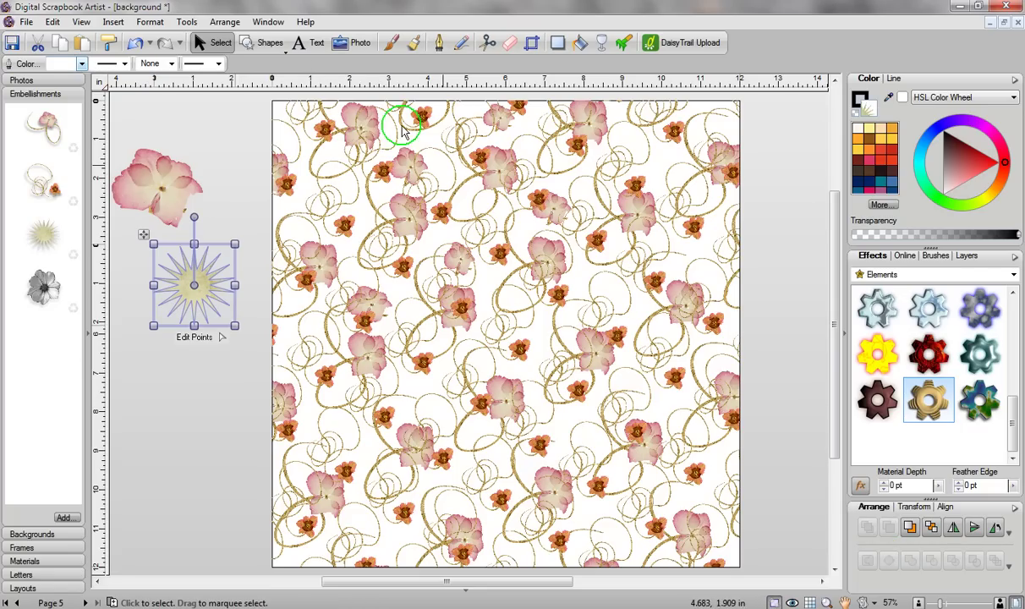
left_click(263, 47)
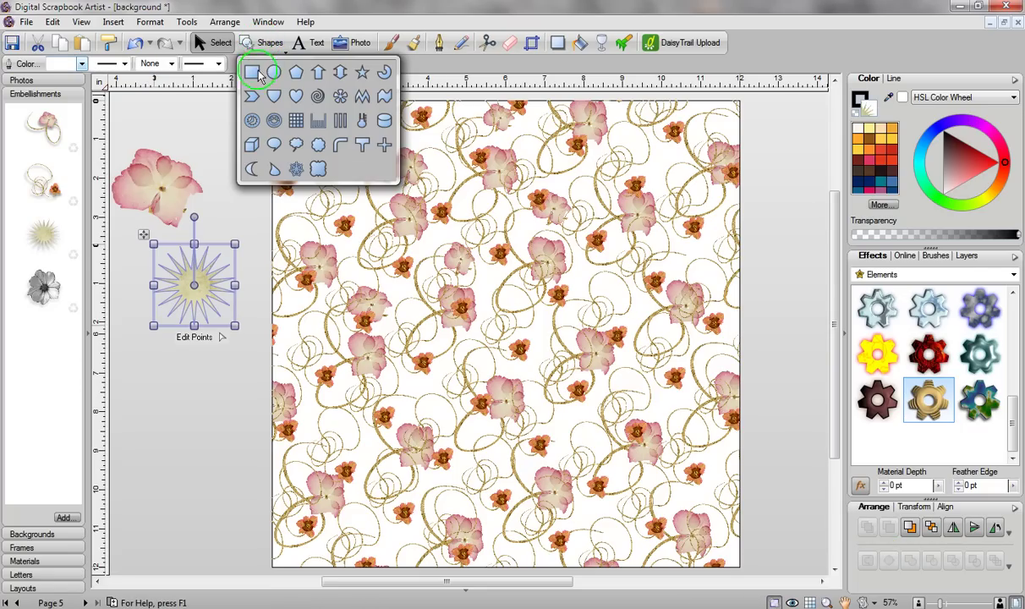
left_click(252, 73)
left_click_drag(265, 91, 745, 570)
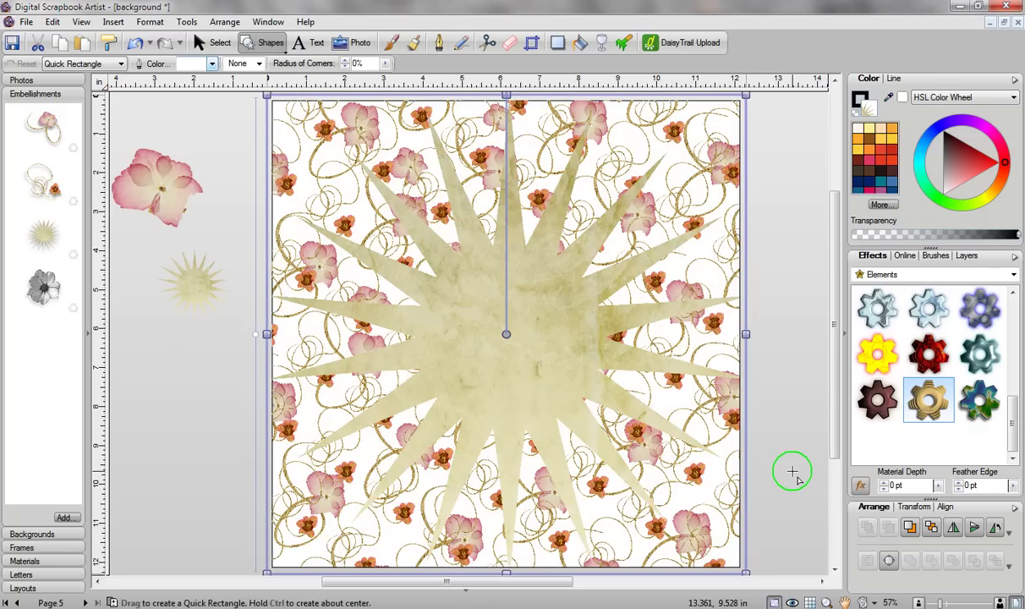
Shrink the rectangle's starburst fill into small tiles and send it behind the flowers
left_click(580, 44)
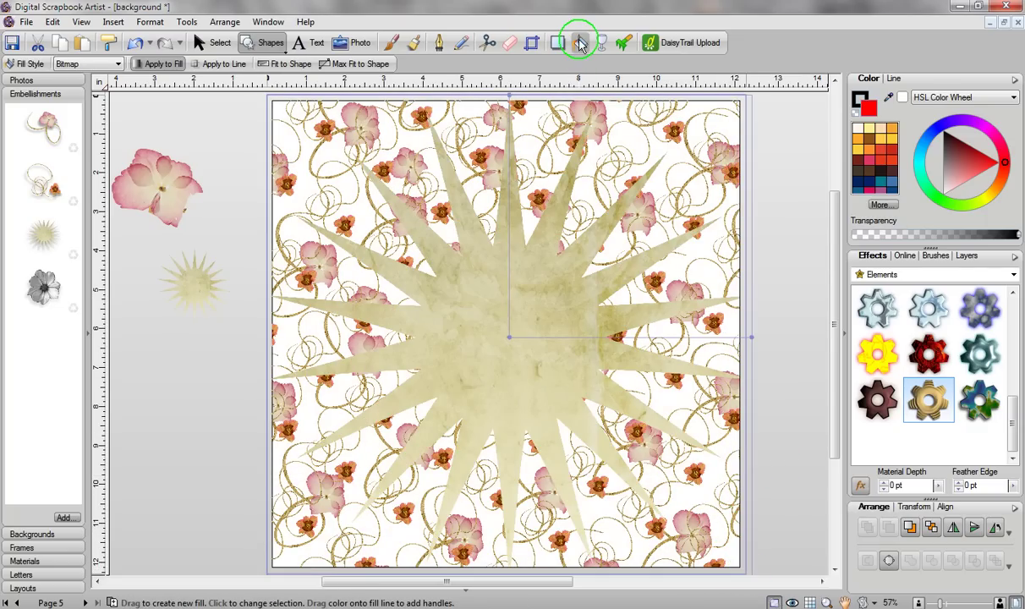
left_click(446, 303)
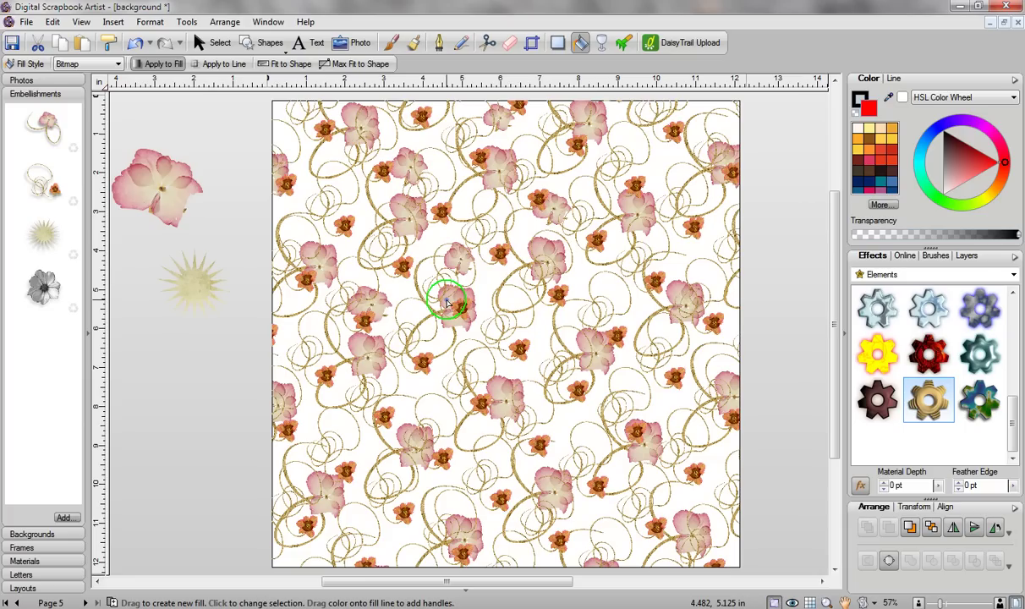
left_click(453, 307)
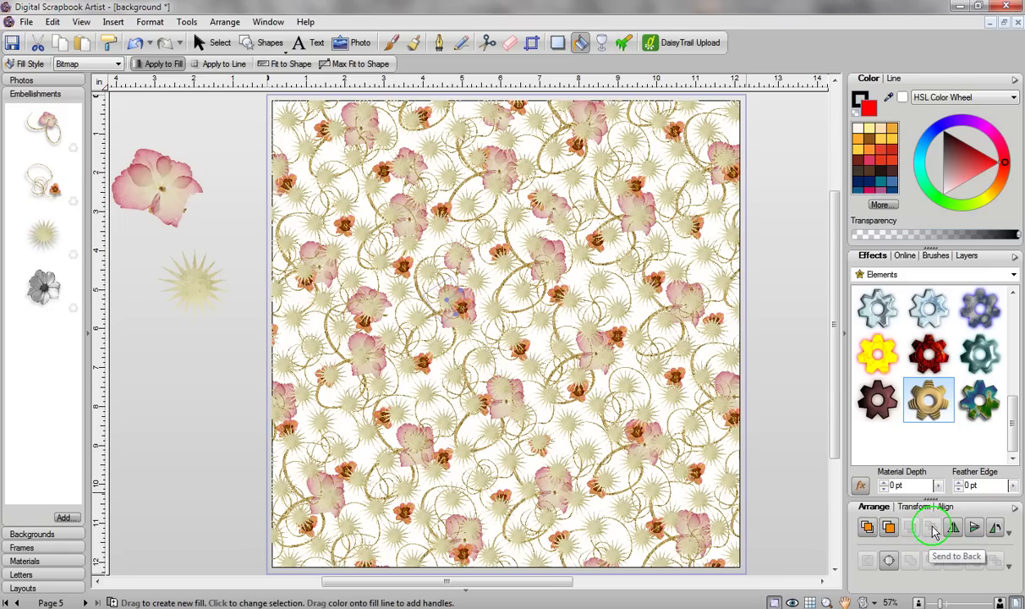
left_click(931, 528)
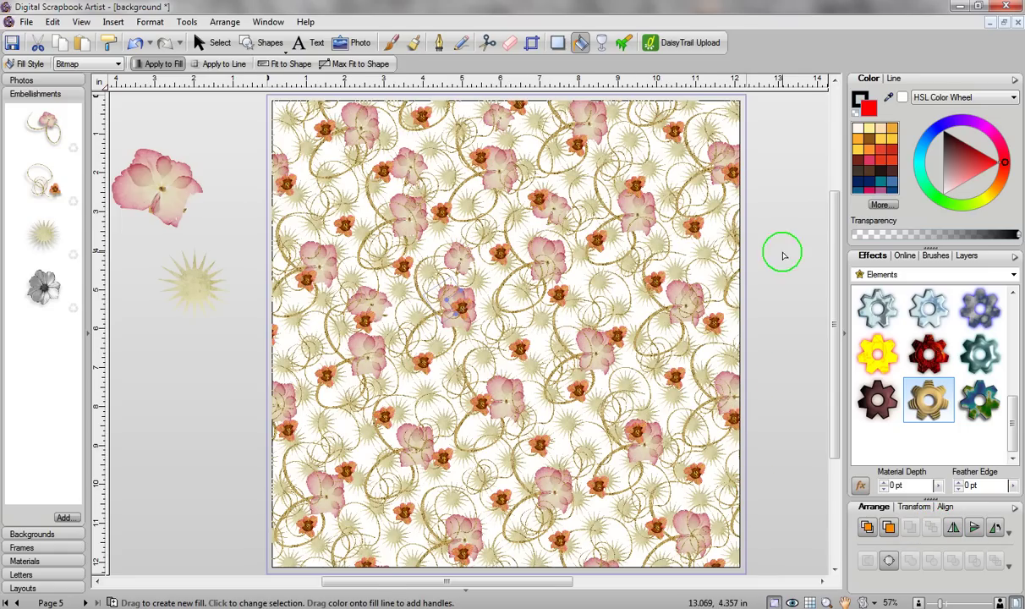
Pick orange, then a paler peach swatch as the fill colour
key("Escape")
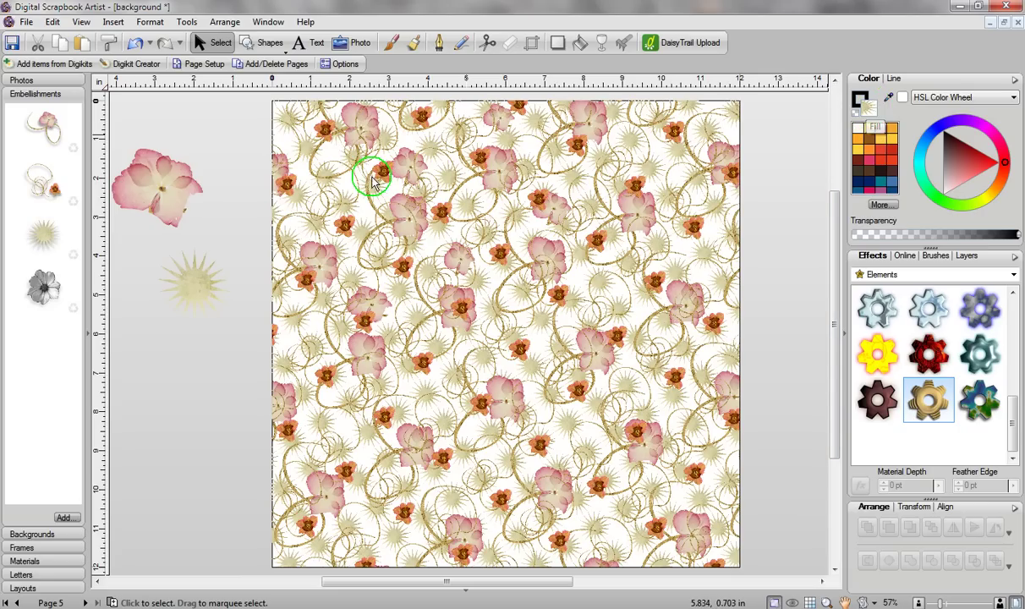
left_click(892, 131)
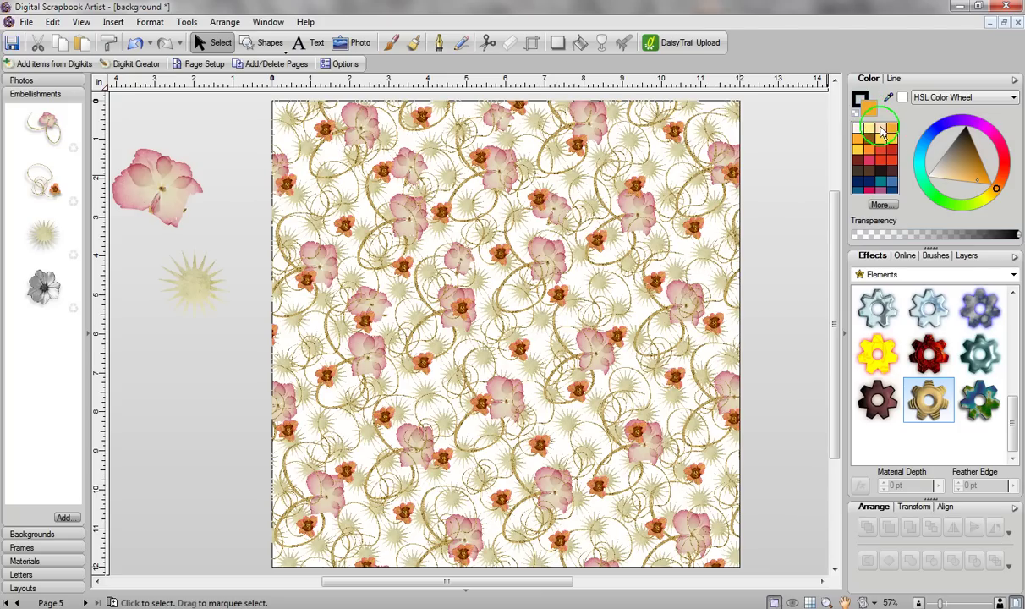
left_click(886, 129)
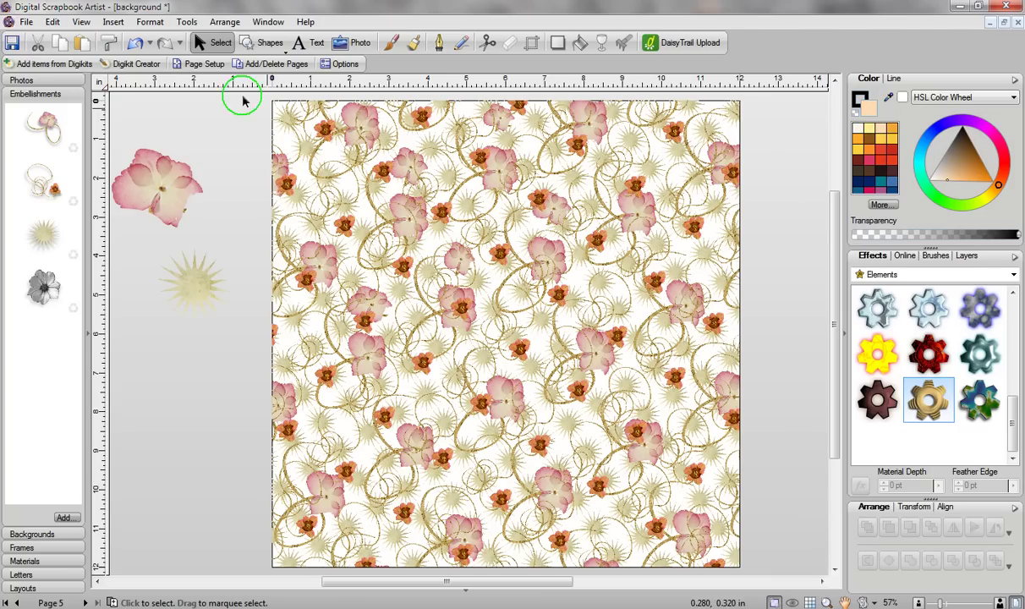
Draw a peach quick rectangle covering the whole page and send it to the back
left_click(262, 45)
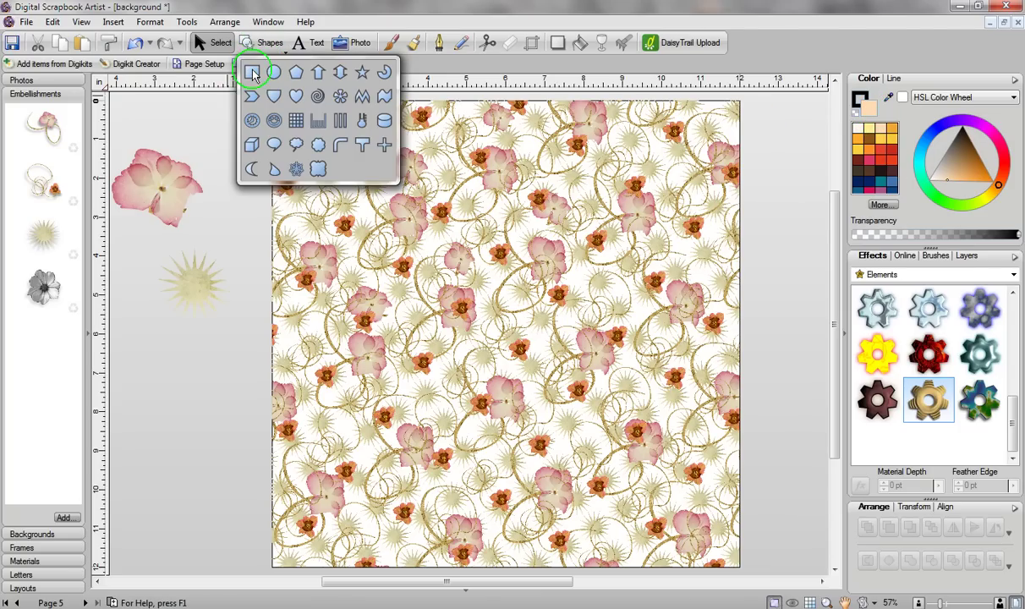
left_click(251, 71)
left_click_drag(272, 100, 742, 569)
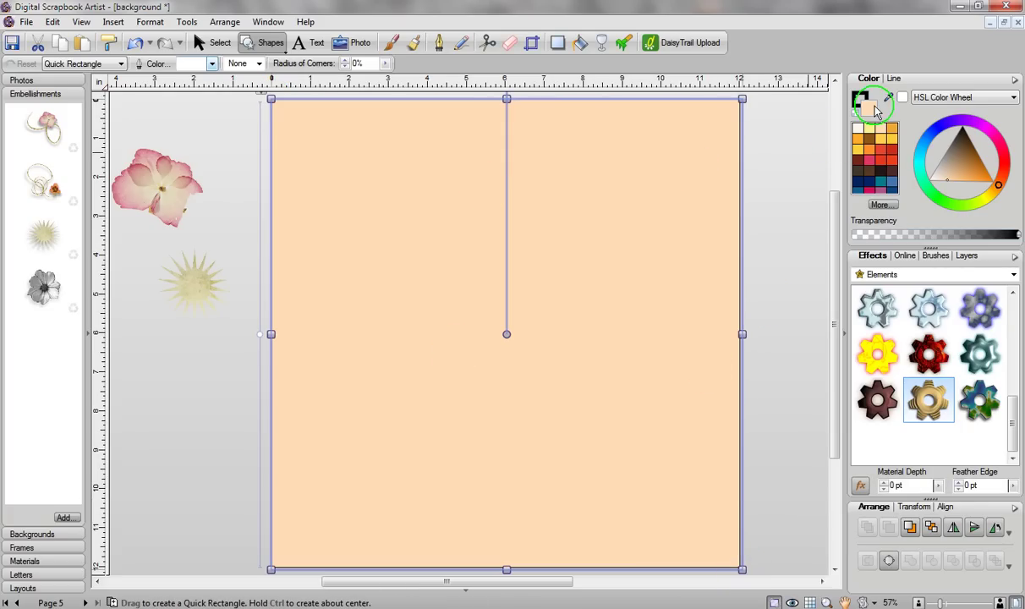
left_click(933, 528)
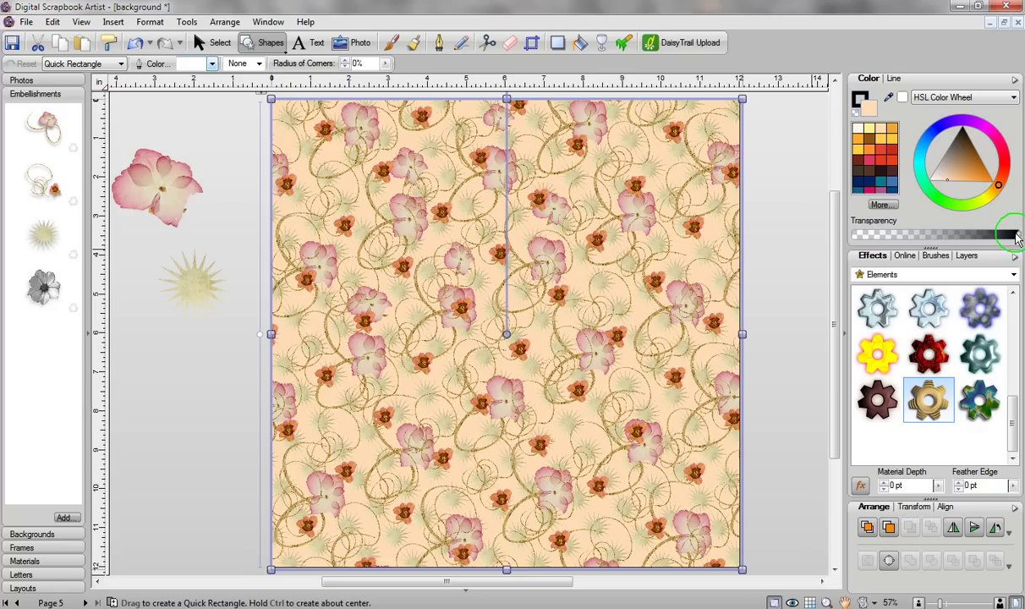
Recolour the rectangle tan, make it semi-transparent, and deselect it
left_click(900, 240)
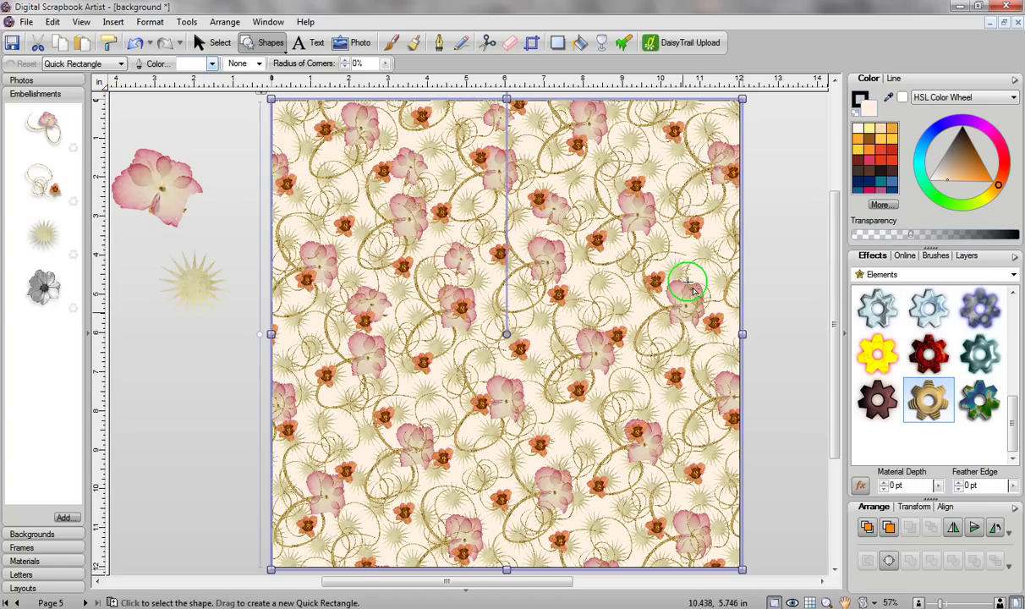
left_click(868, 142)
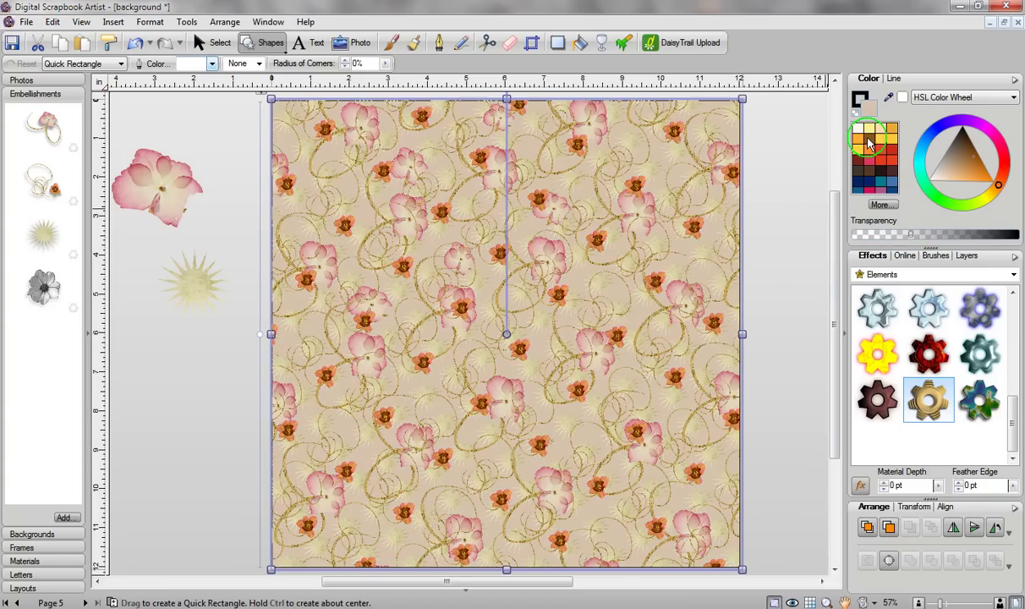
left_click(910, 238)
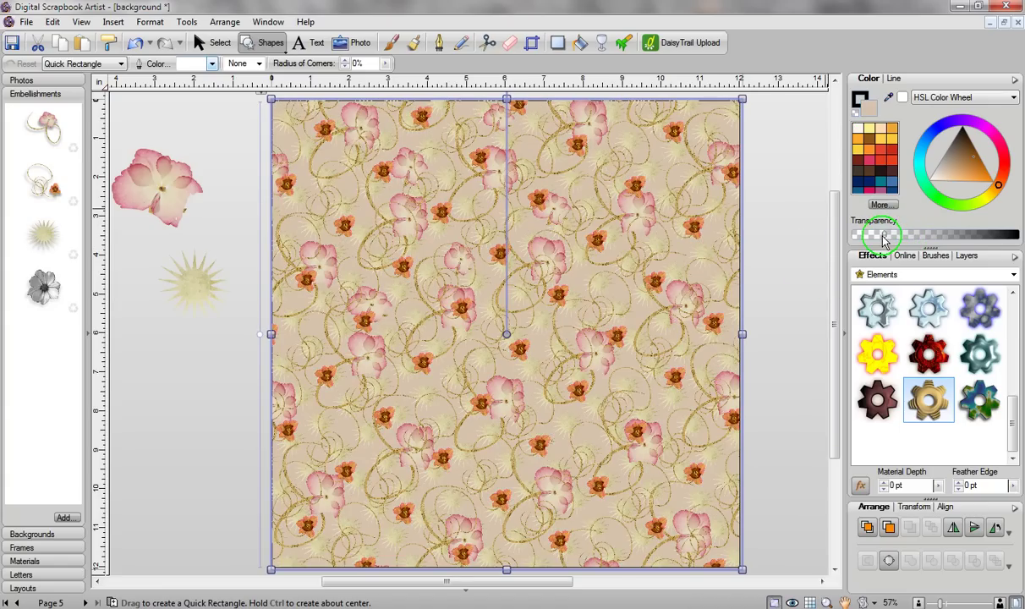
left_click(737, 252)
left_click(572, 356)
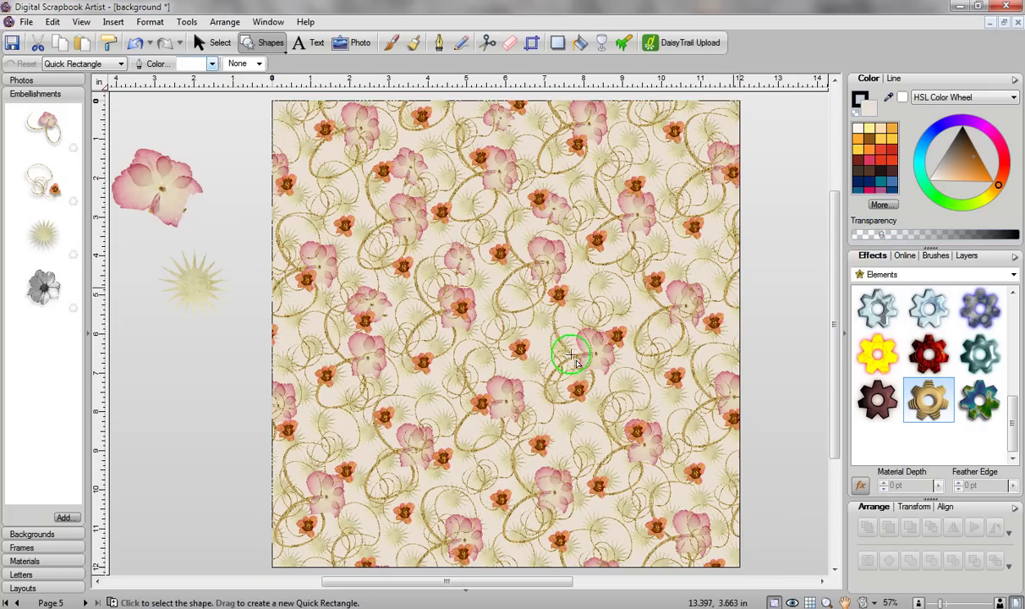
left_click(785, 302)
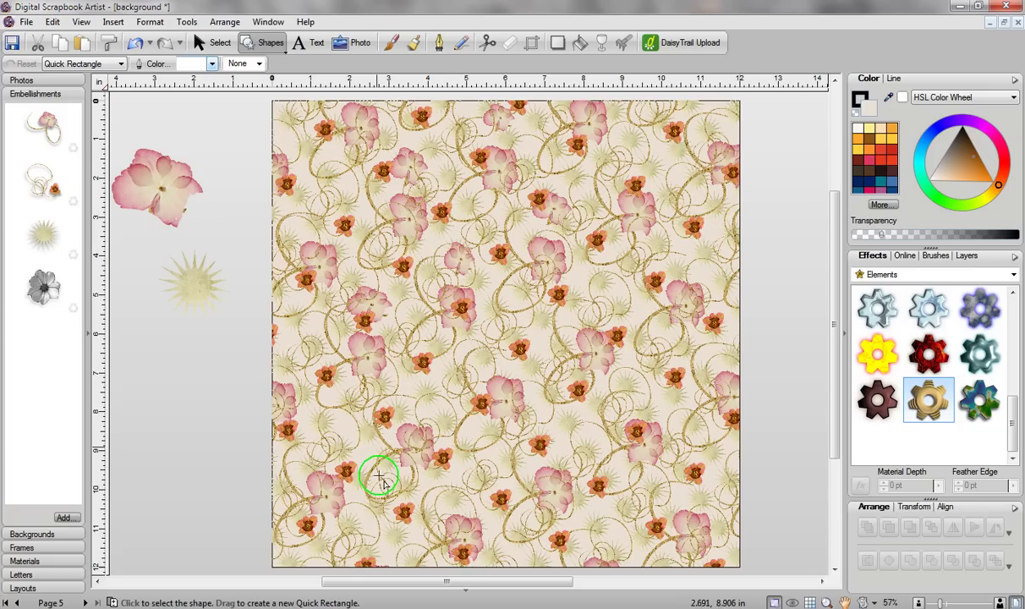
Show the Pages panel and open Page 4's 'I Love YOU' heart layout
left_click(464, 590)
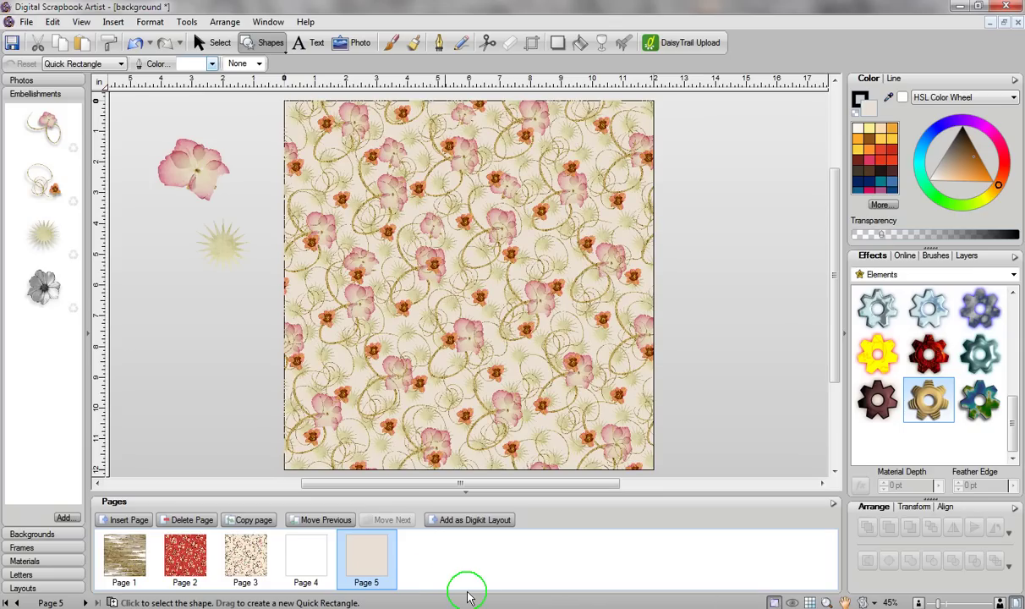
left_click(306, 556)
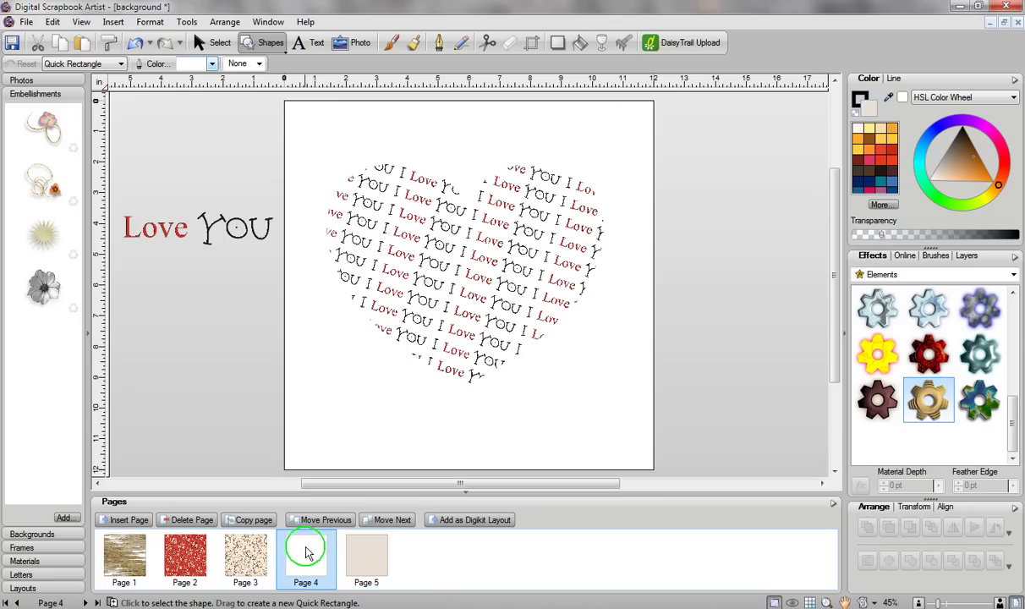
left_click_drag(450, 485, 434, 485)
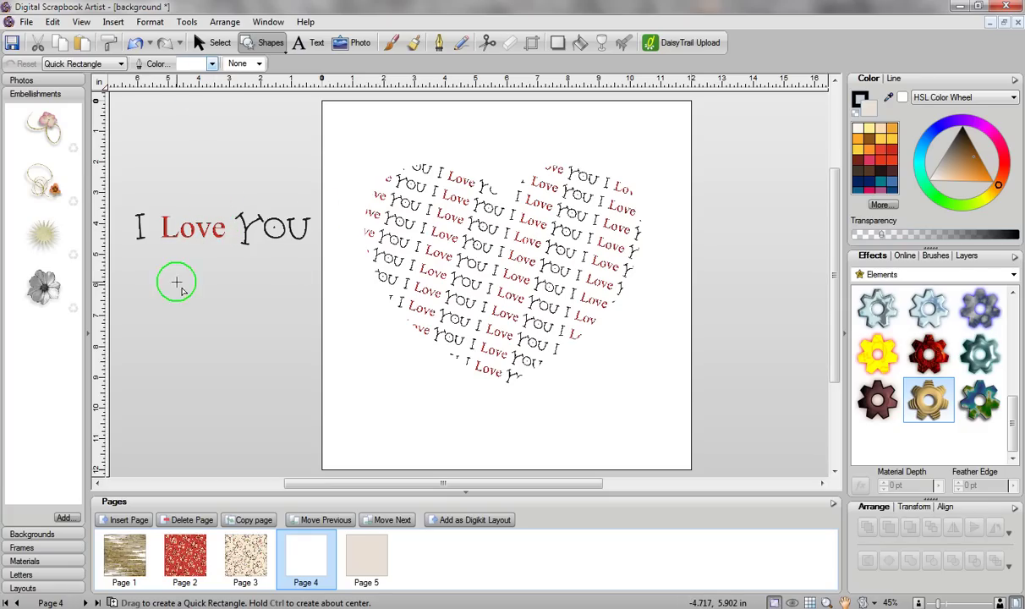
left_click(186, 23)
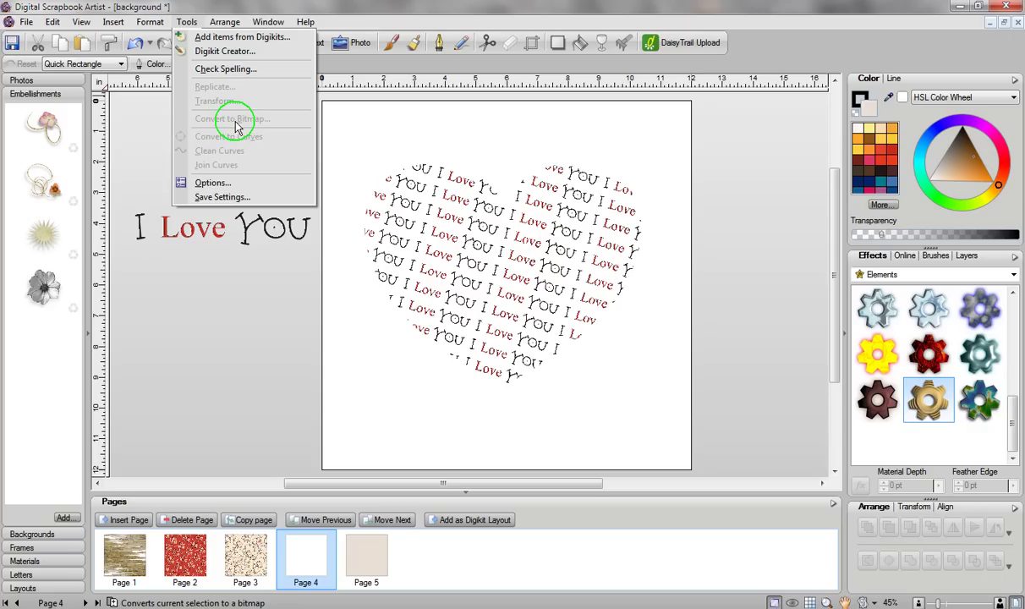
left_click(245, 274)
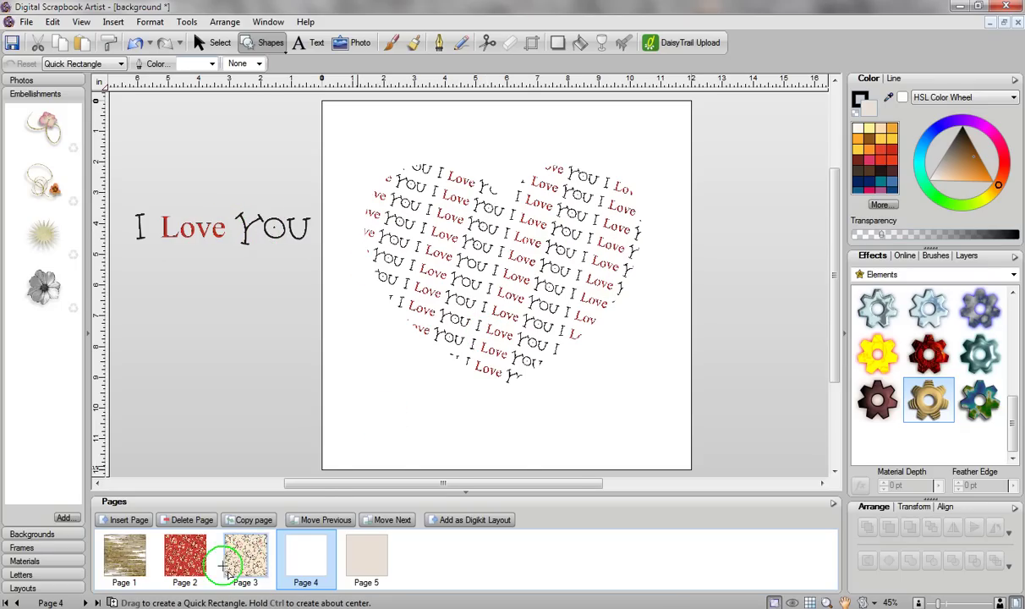
View Page 3's floral swirl paper, then the red Page 2 layout
left_click(239, 546)
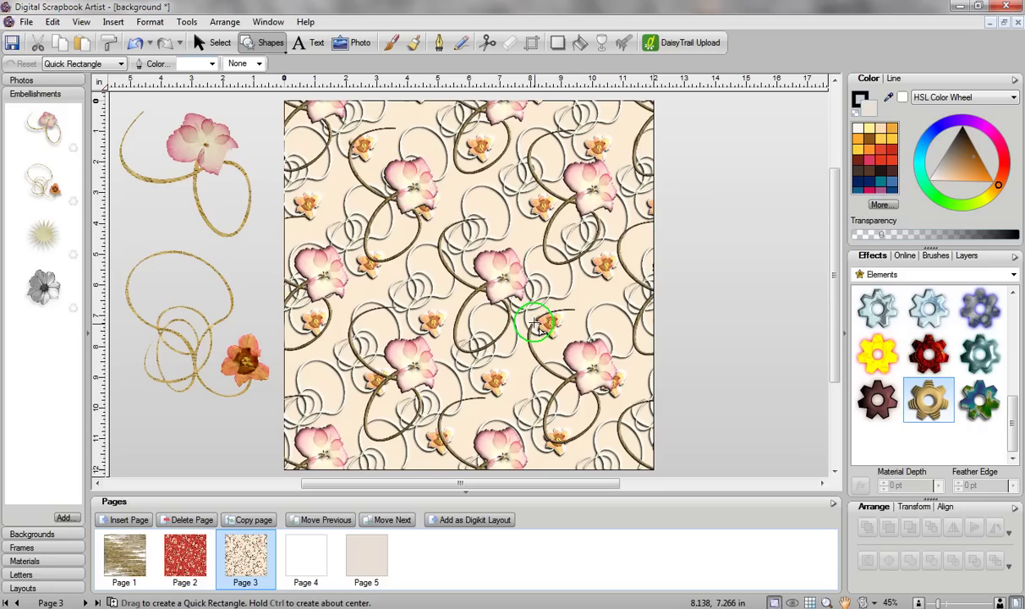
left_click(193, 568)
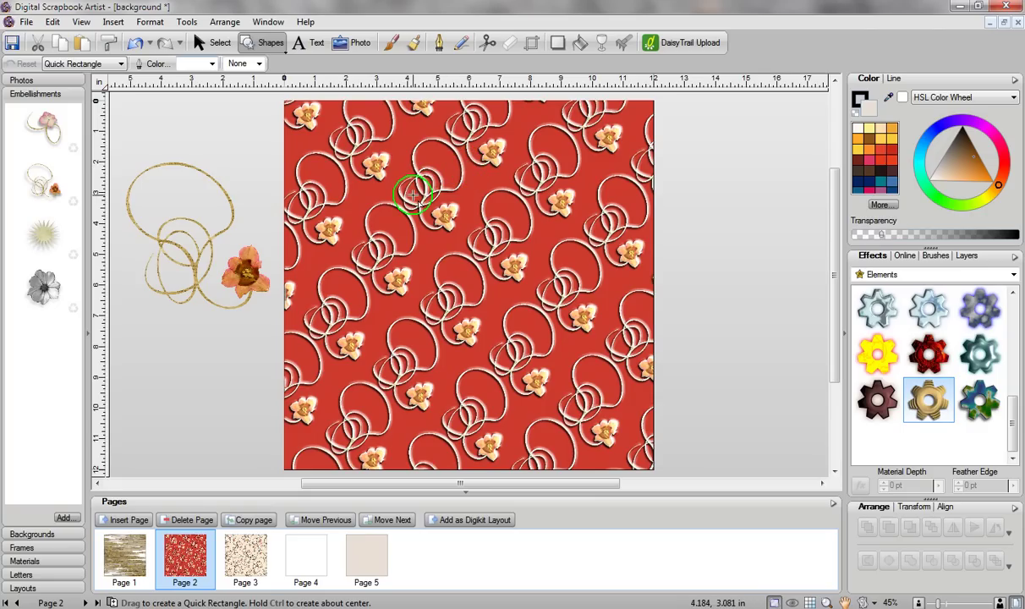
Switch to Page 1's gold streaked texture
left_click(110, 573)
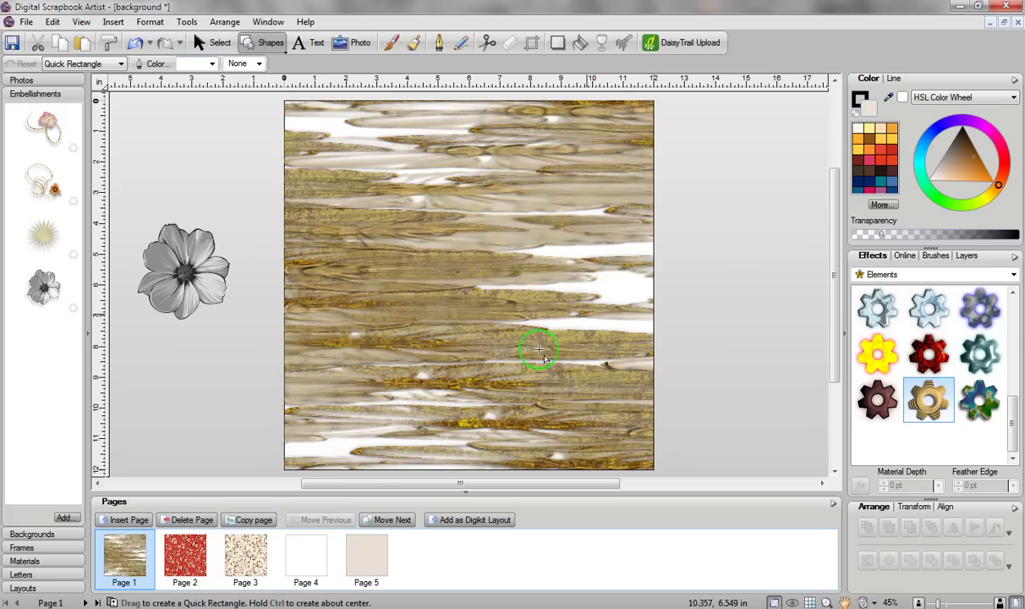
Step through Pages 5, 4, 3 and 2, ending on Page 1's gold texture
left_click(366, 556)
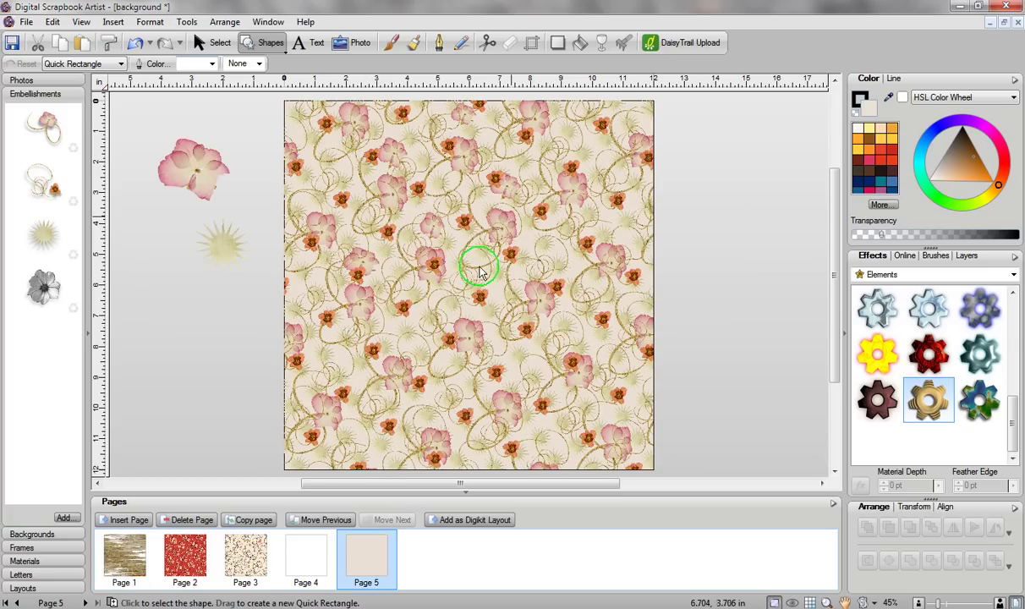
left_click(299, 561)
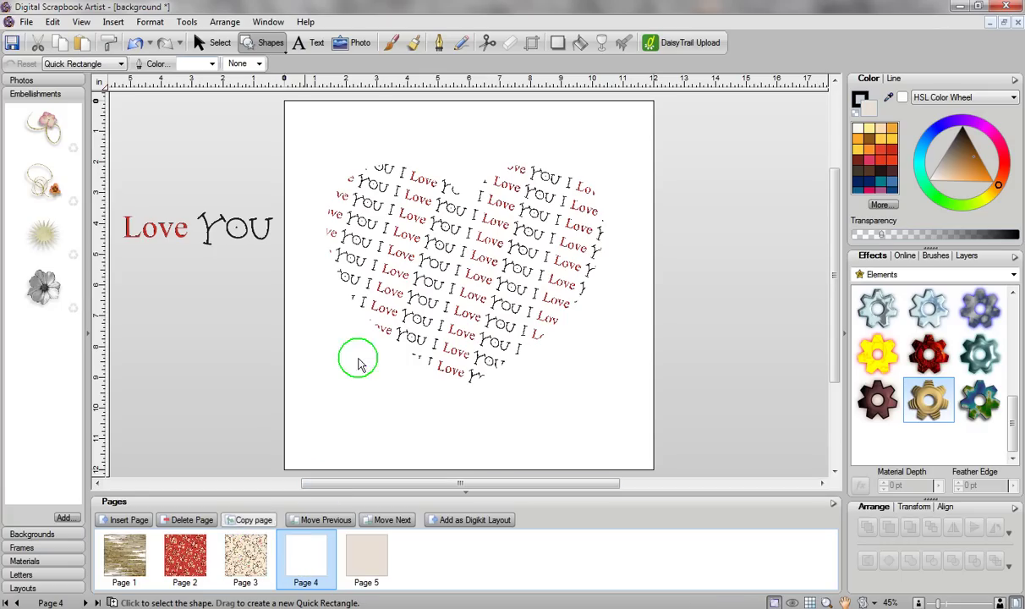
left_click(239, 554)
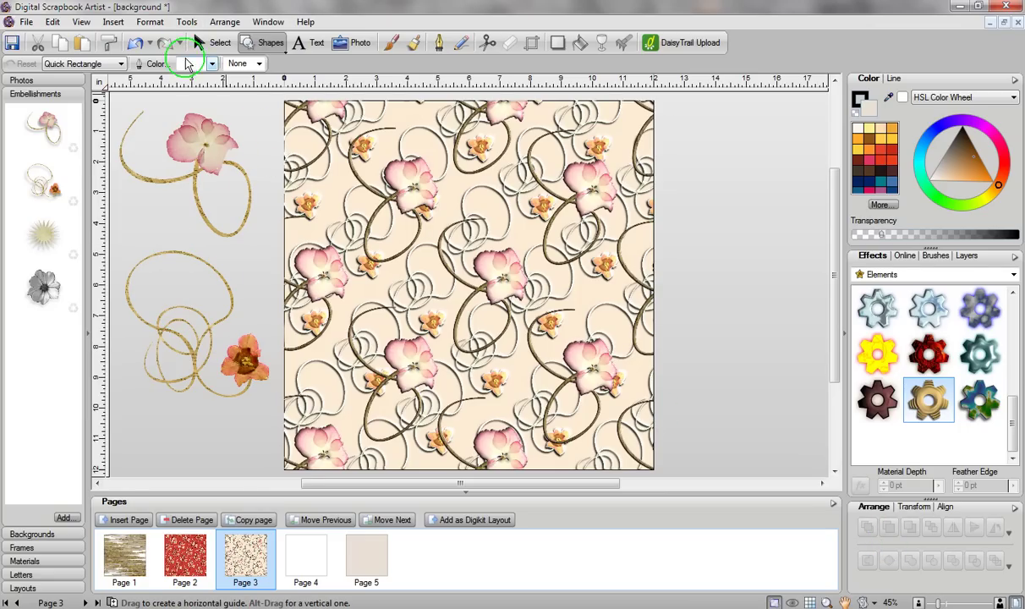
left_click(190, 565)
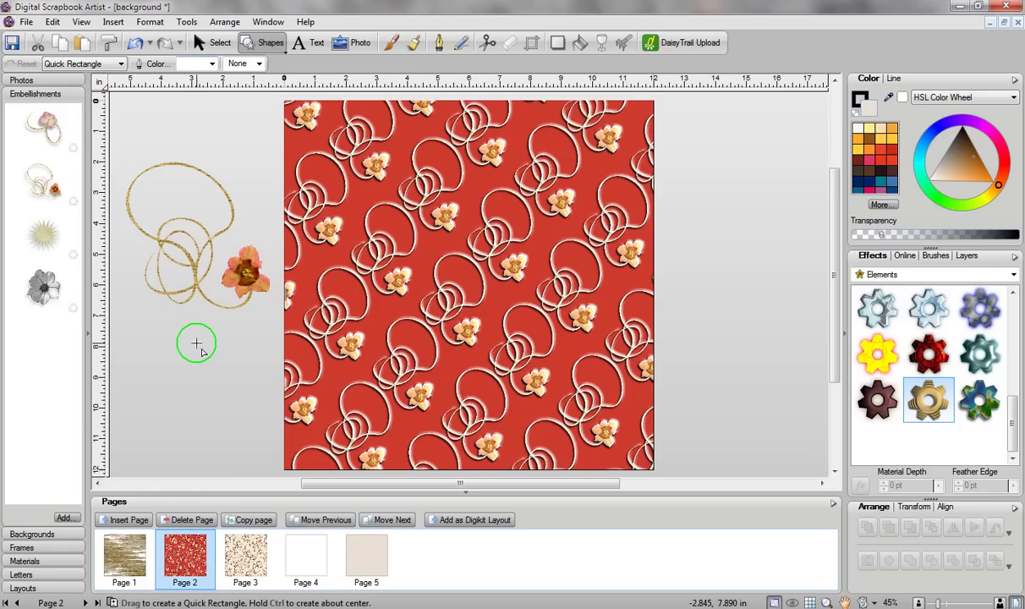
left_click(127, 554)
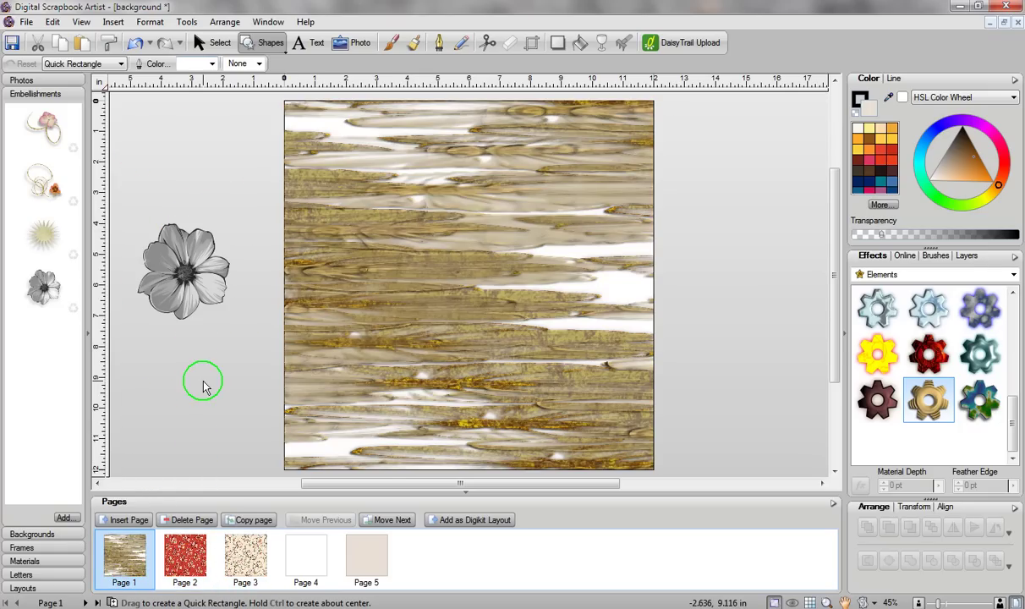